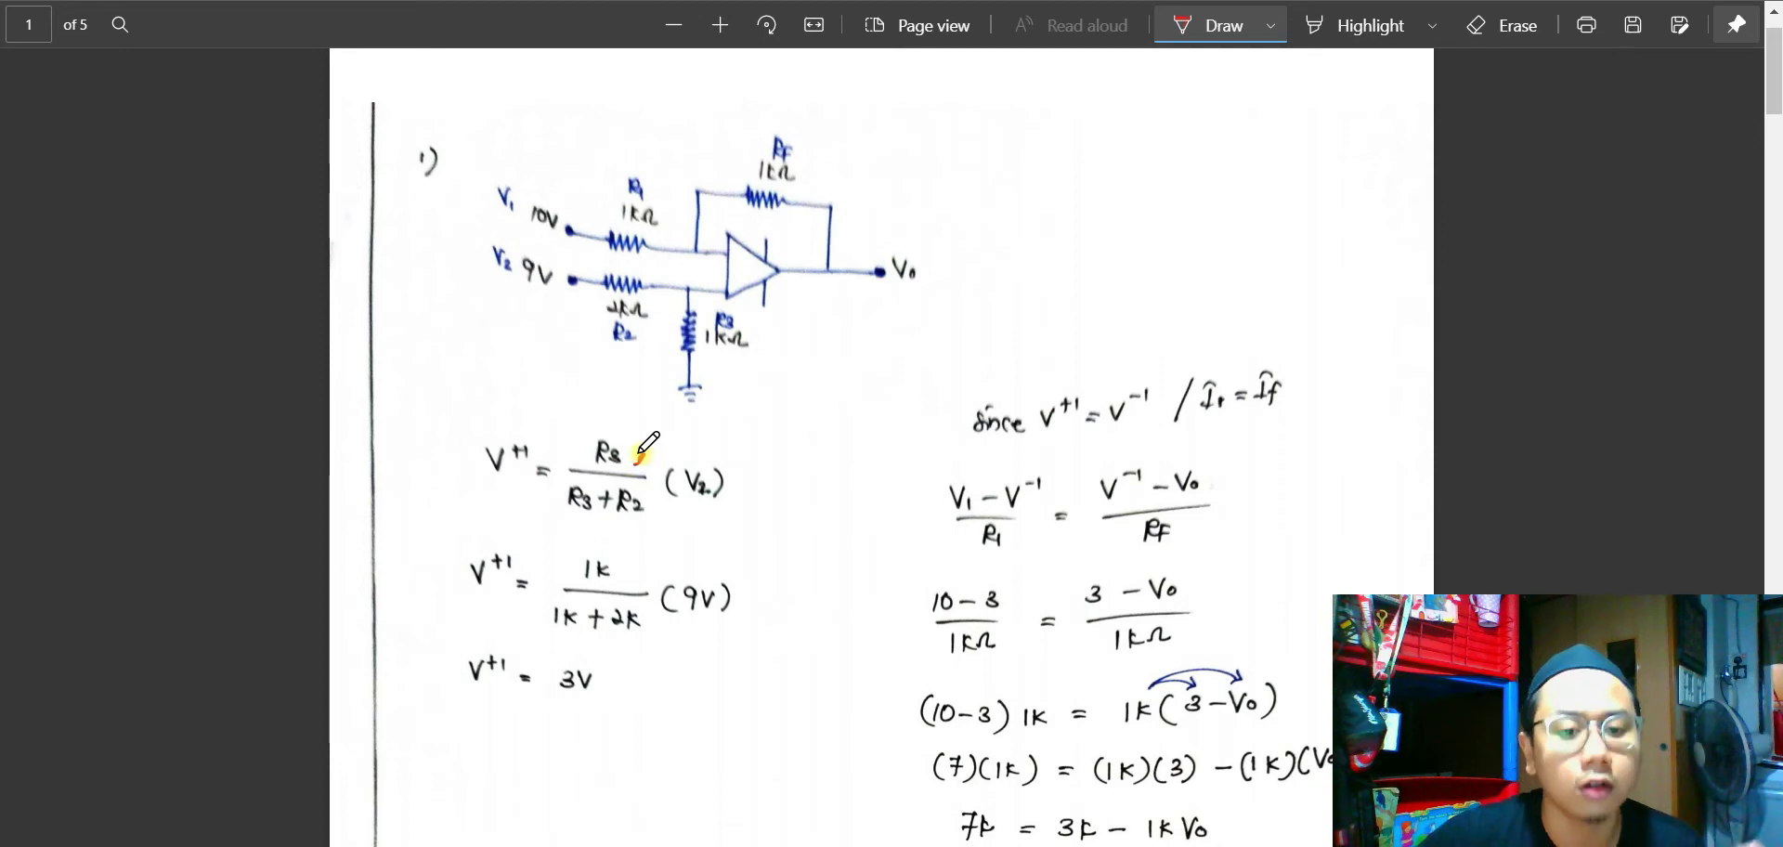
Step: Circle the ground symbol, the V2 9V source, the calculated 3V value and the Vo output in red on the page
mouse_move(716, 375)
left_mouse_down()
mouse_move(681, 381)
mouse_move(692, 409)
left_mouse_up()
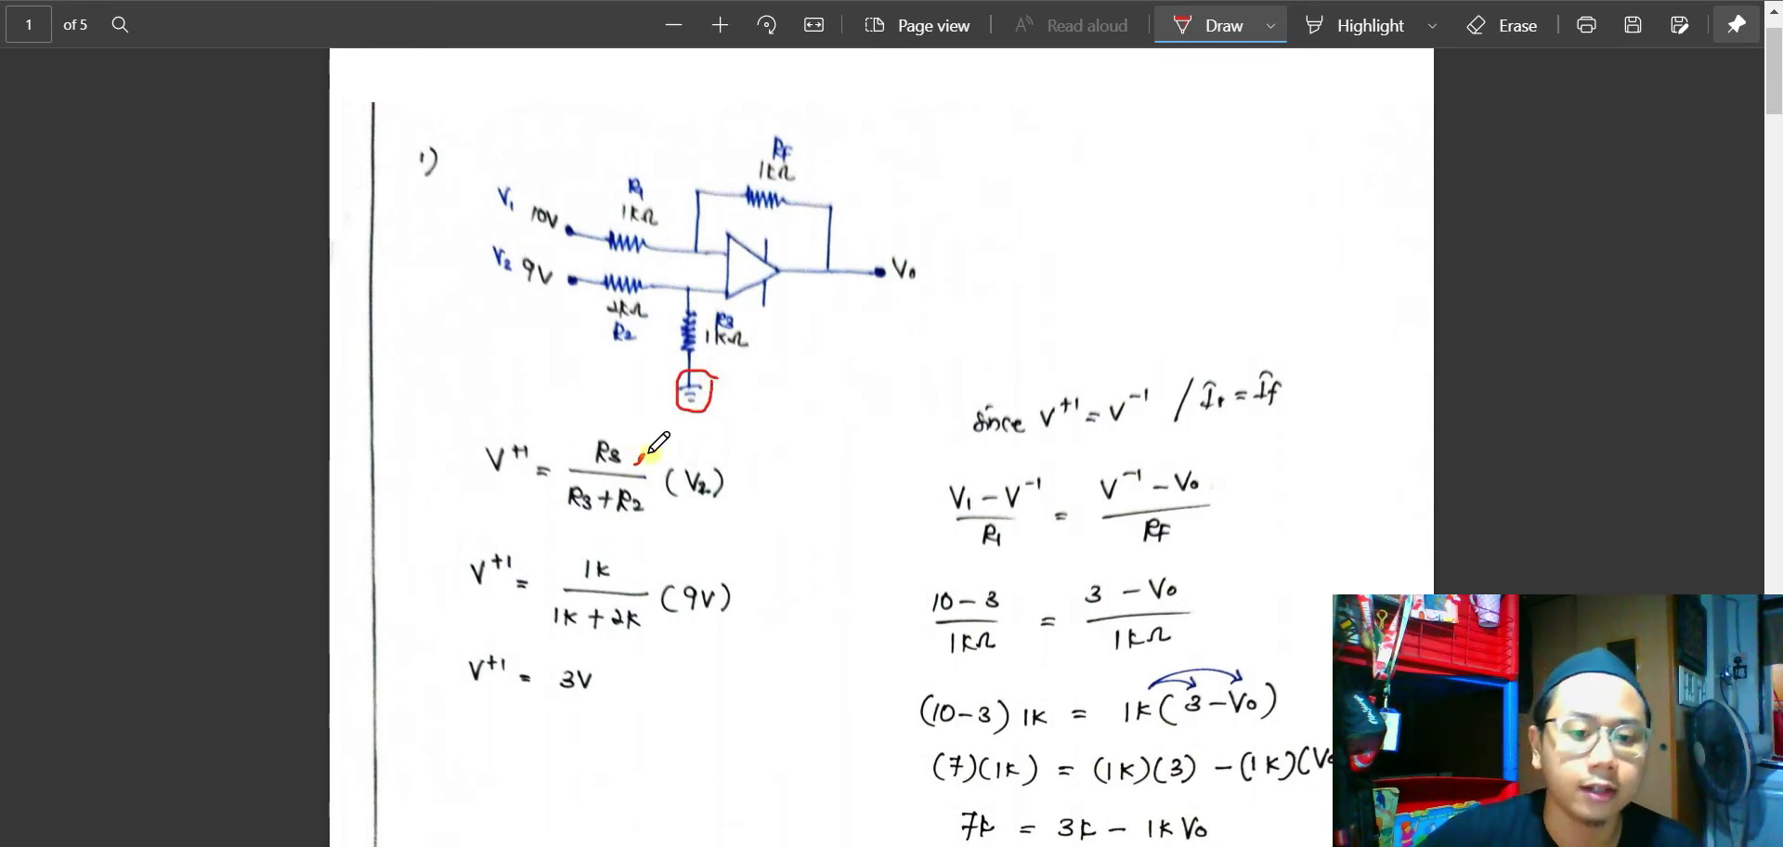
mouse_move(503, 297)
left_mouse_down()
mouse_move(537, 299)
mouse_move(561, 265)
mouse_move(488, 239)
mouse_move(491, 277)
left_mouse_up()
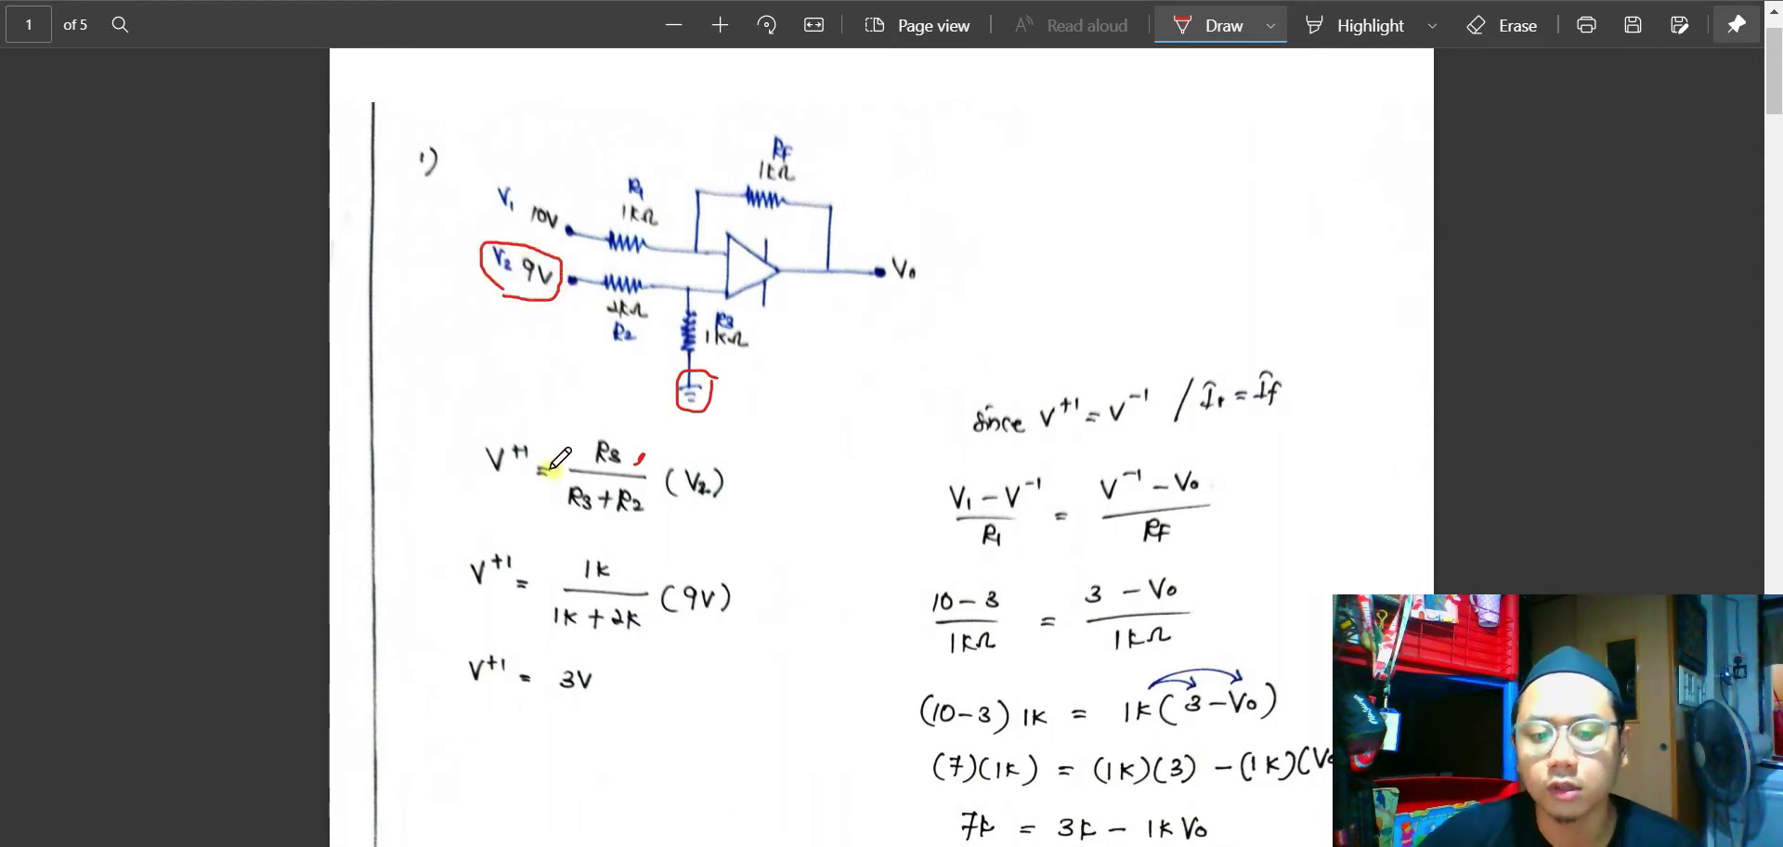
mouse_move(547, 706)
left_mouse_down()
mouse_move(605, 671)
mouse_move(552, 656)
mouse_move(549, 697)
left_mouse_up()
scroll(776, 638, "down", 3)
scroll(939, 485, "up", 2)
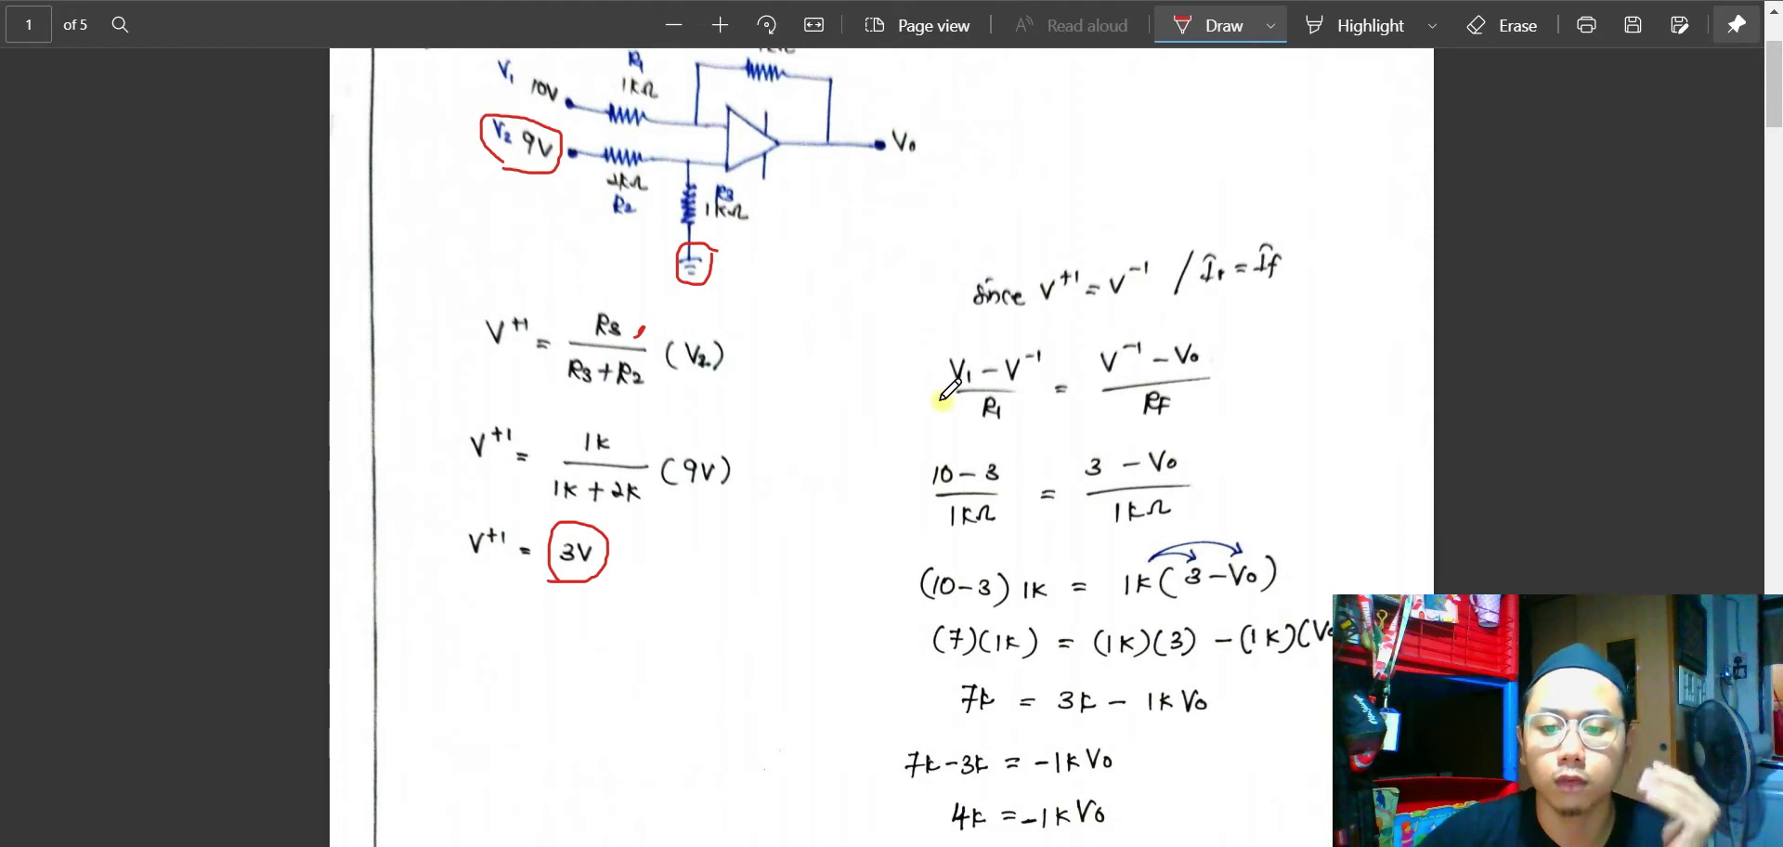
scroll(886, 382, "up", 2)
mouse_move(928, 231)
left_mouse_down()
mouse_move(952, 248)
mouse_move(934, 240)
left_mouse_up()
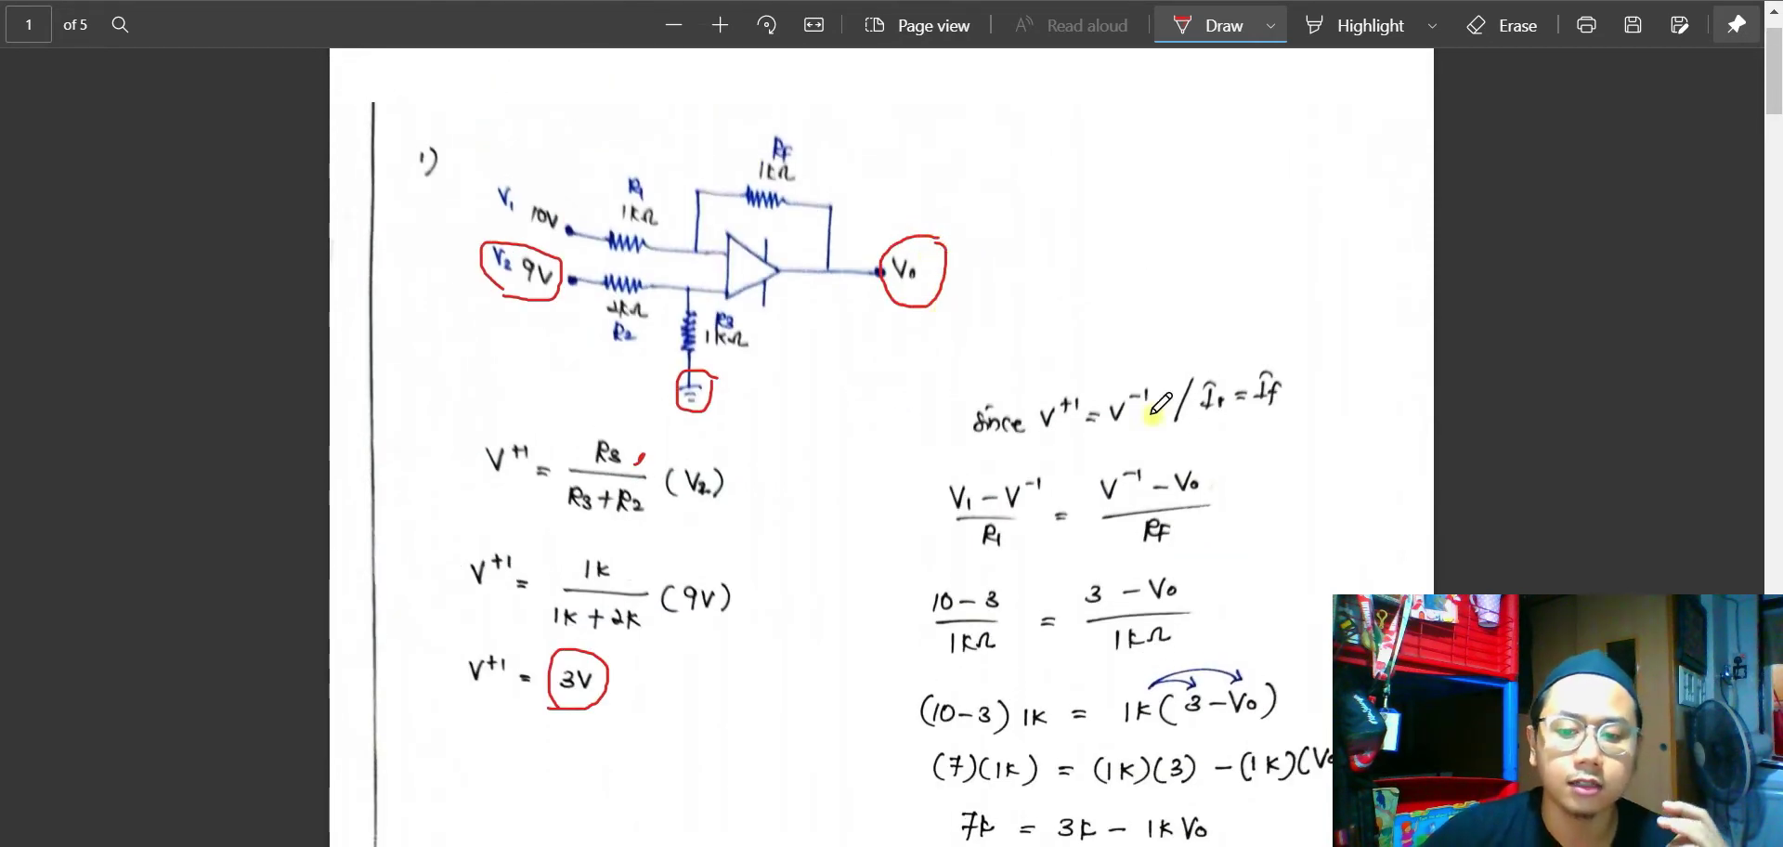
Step: Underline the R1 and RF denominators in red and circle Vo in the substituted equation
scroll(1217, 469, "down", 2)
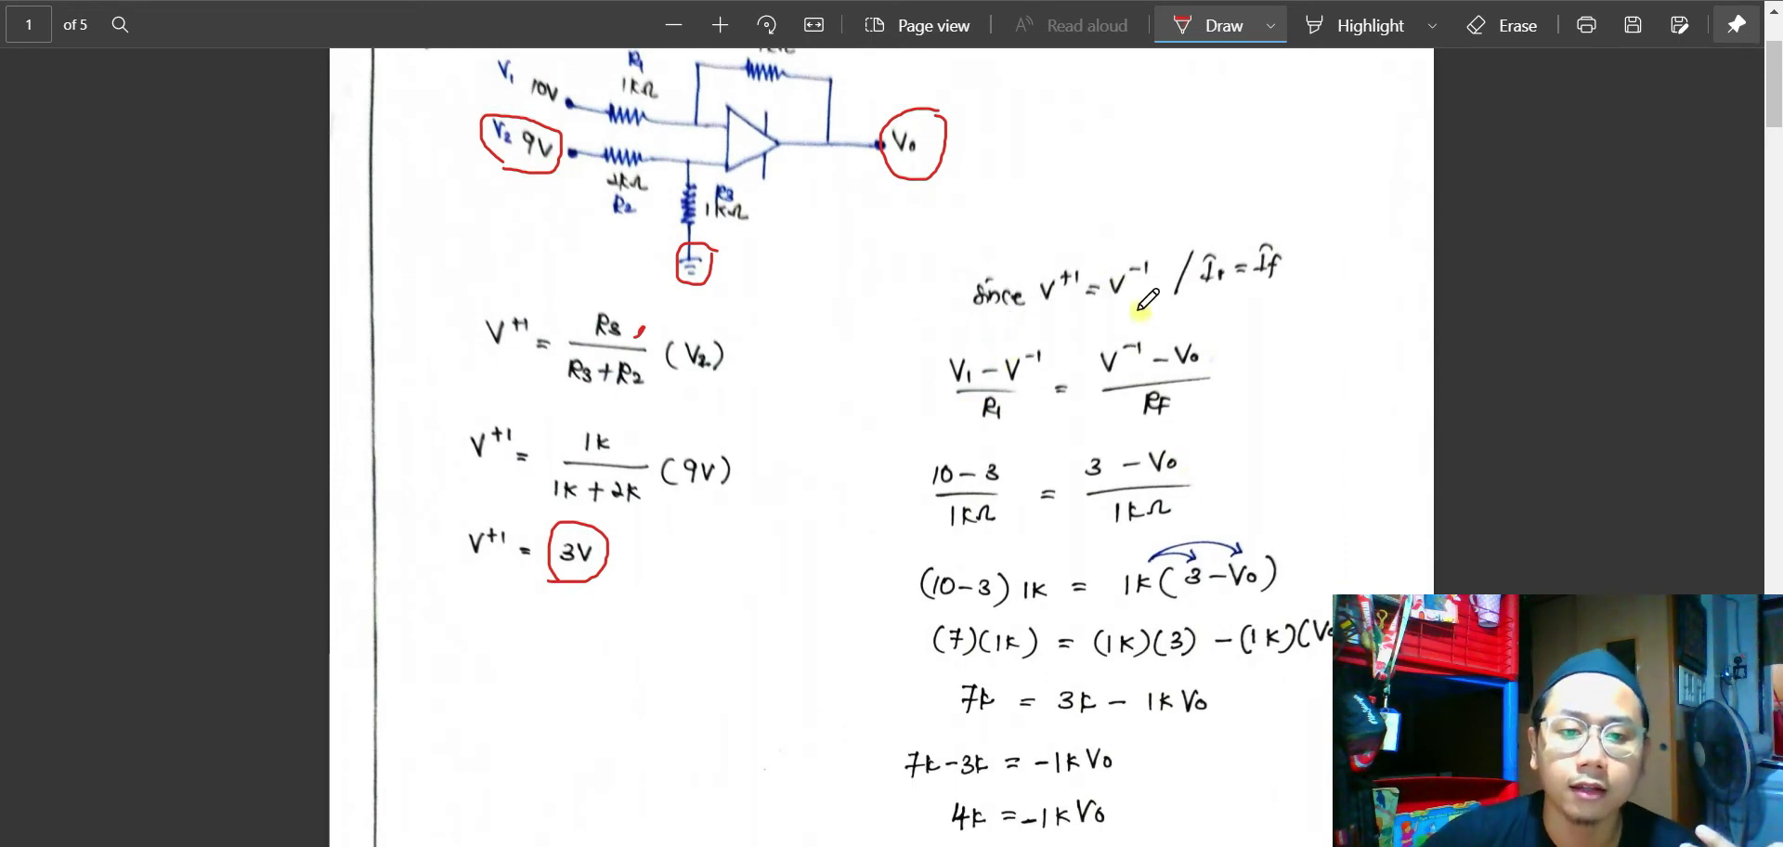
scroll(1022, 297, "up", 2)
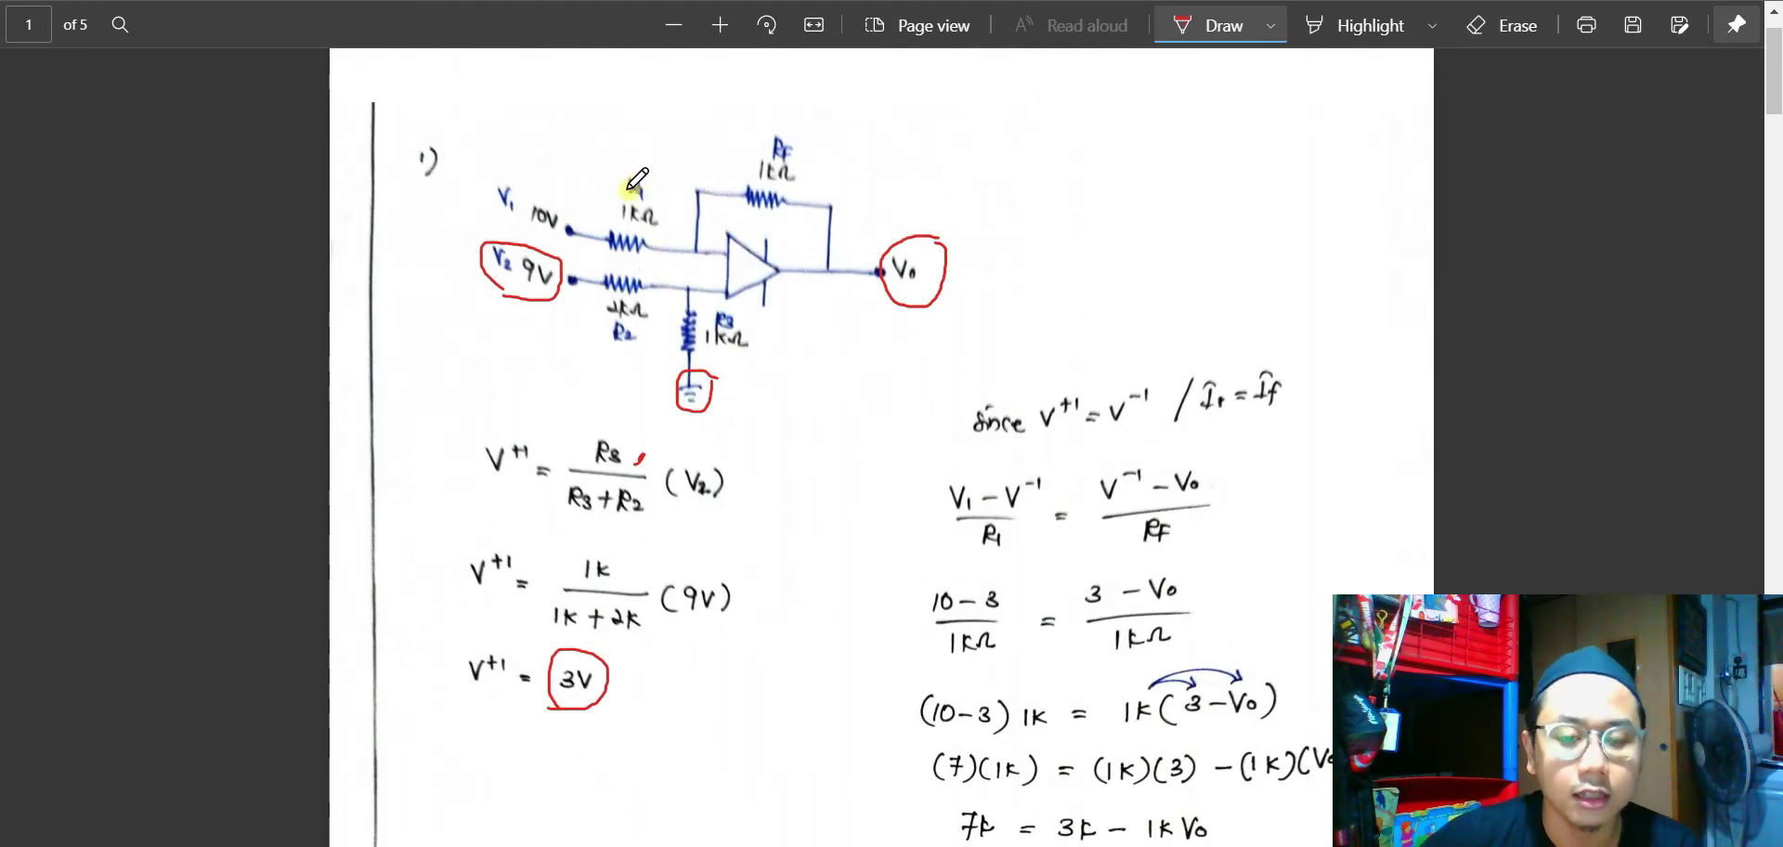
scroll(1322, 435, "down", 2)
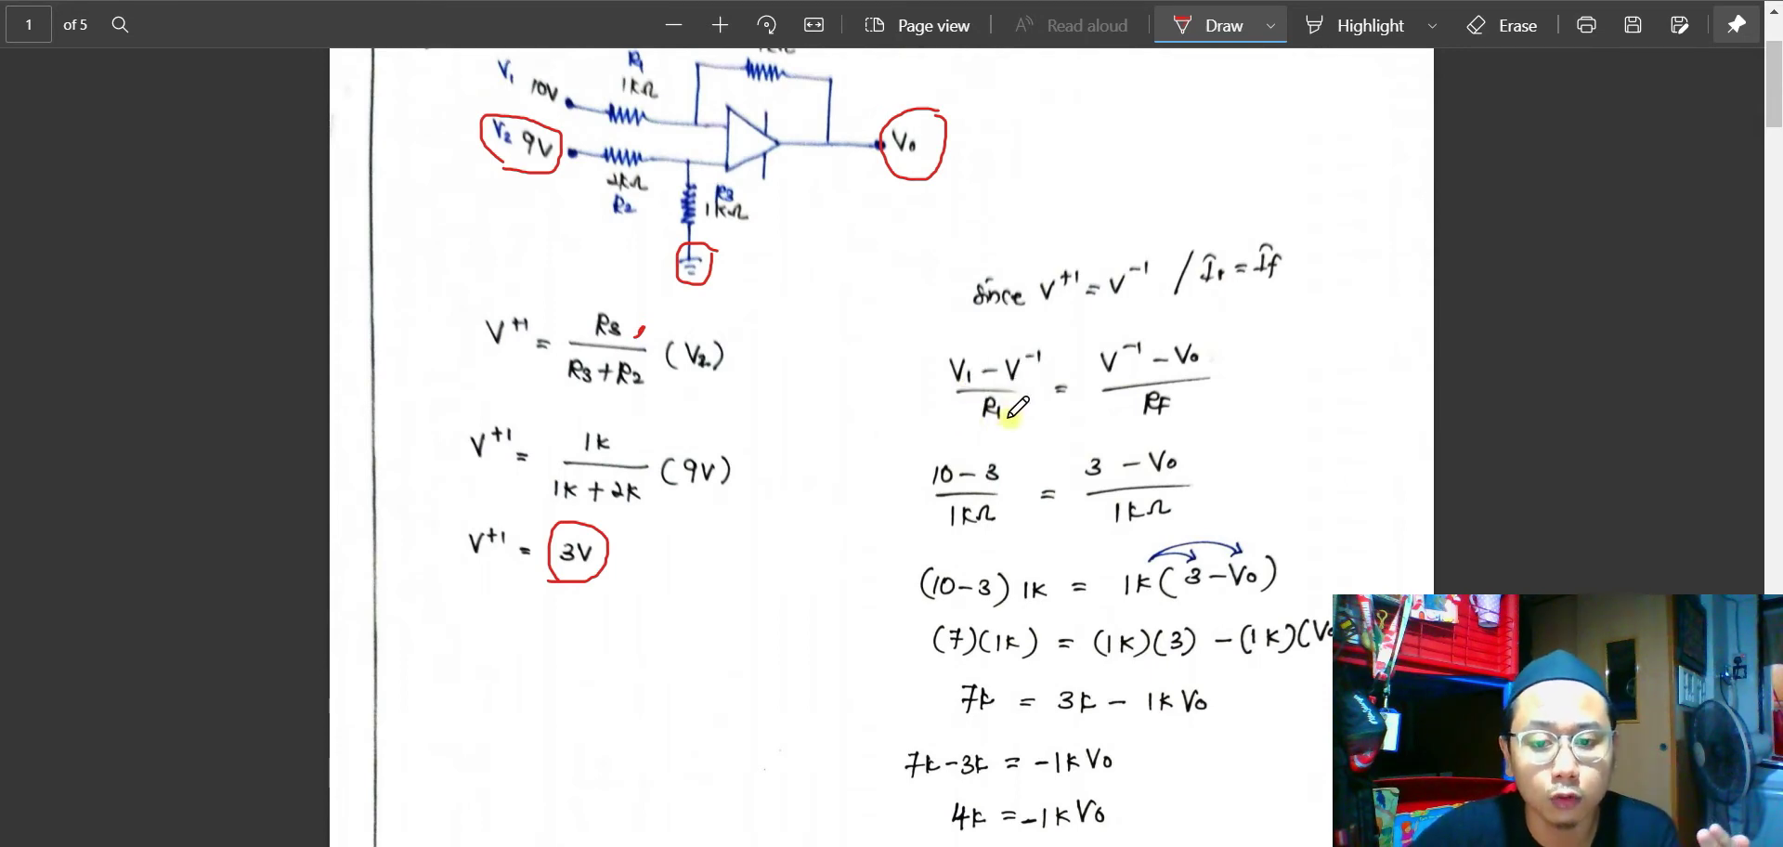
left_click_drag(970, 434, 1018, 432)
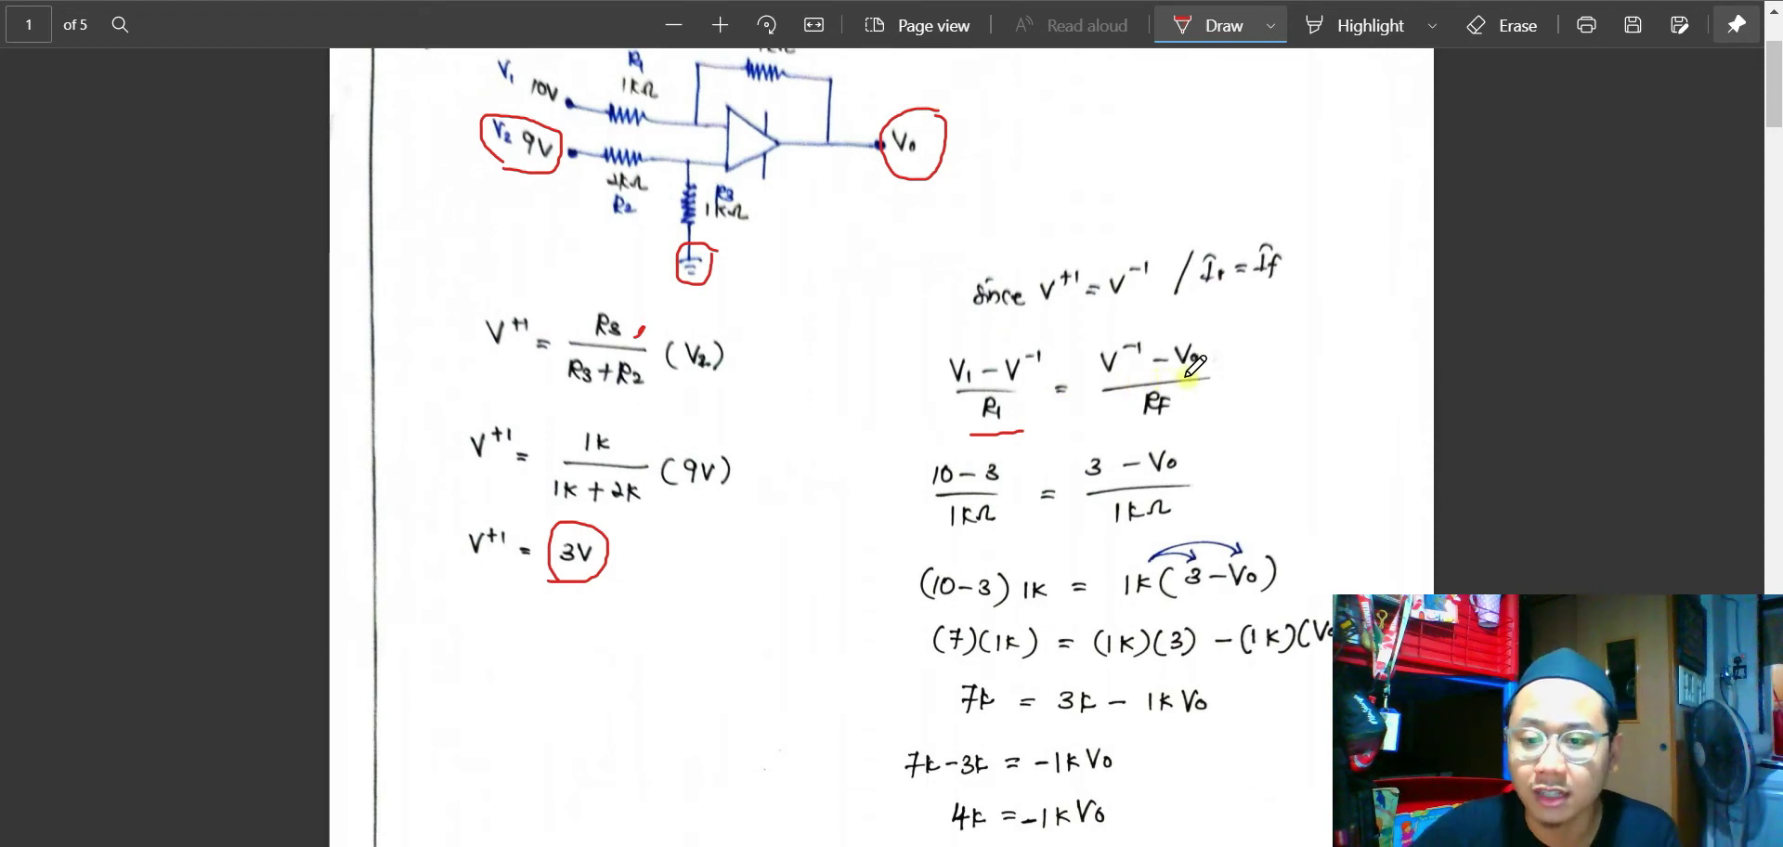
left_click_drag(1132, 423, 1182, 422)
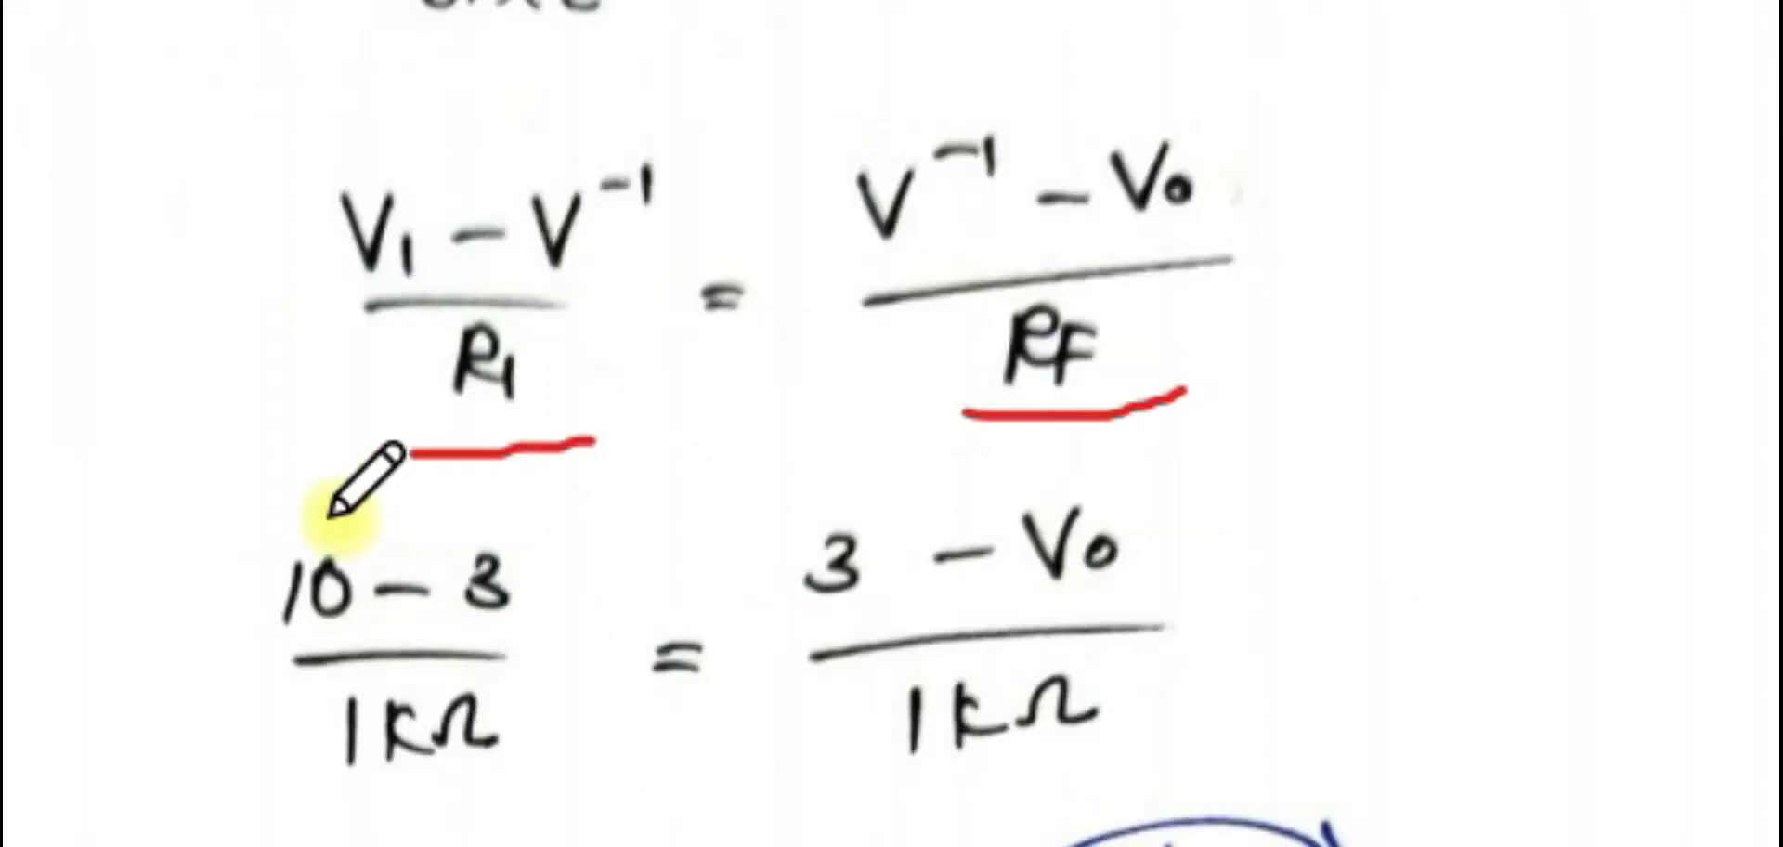
mouse_move(1013, 608)
left_mouse_down()
mouse_move(1156, 581)
mouse_move(1031, 477)
mouse_move(1003, 567)
left_mouse_up()
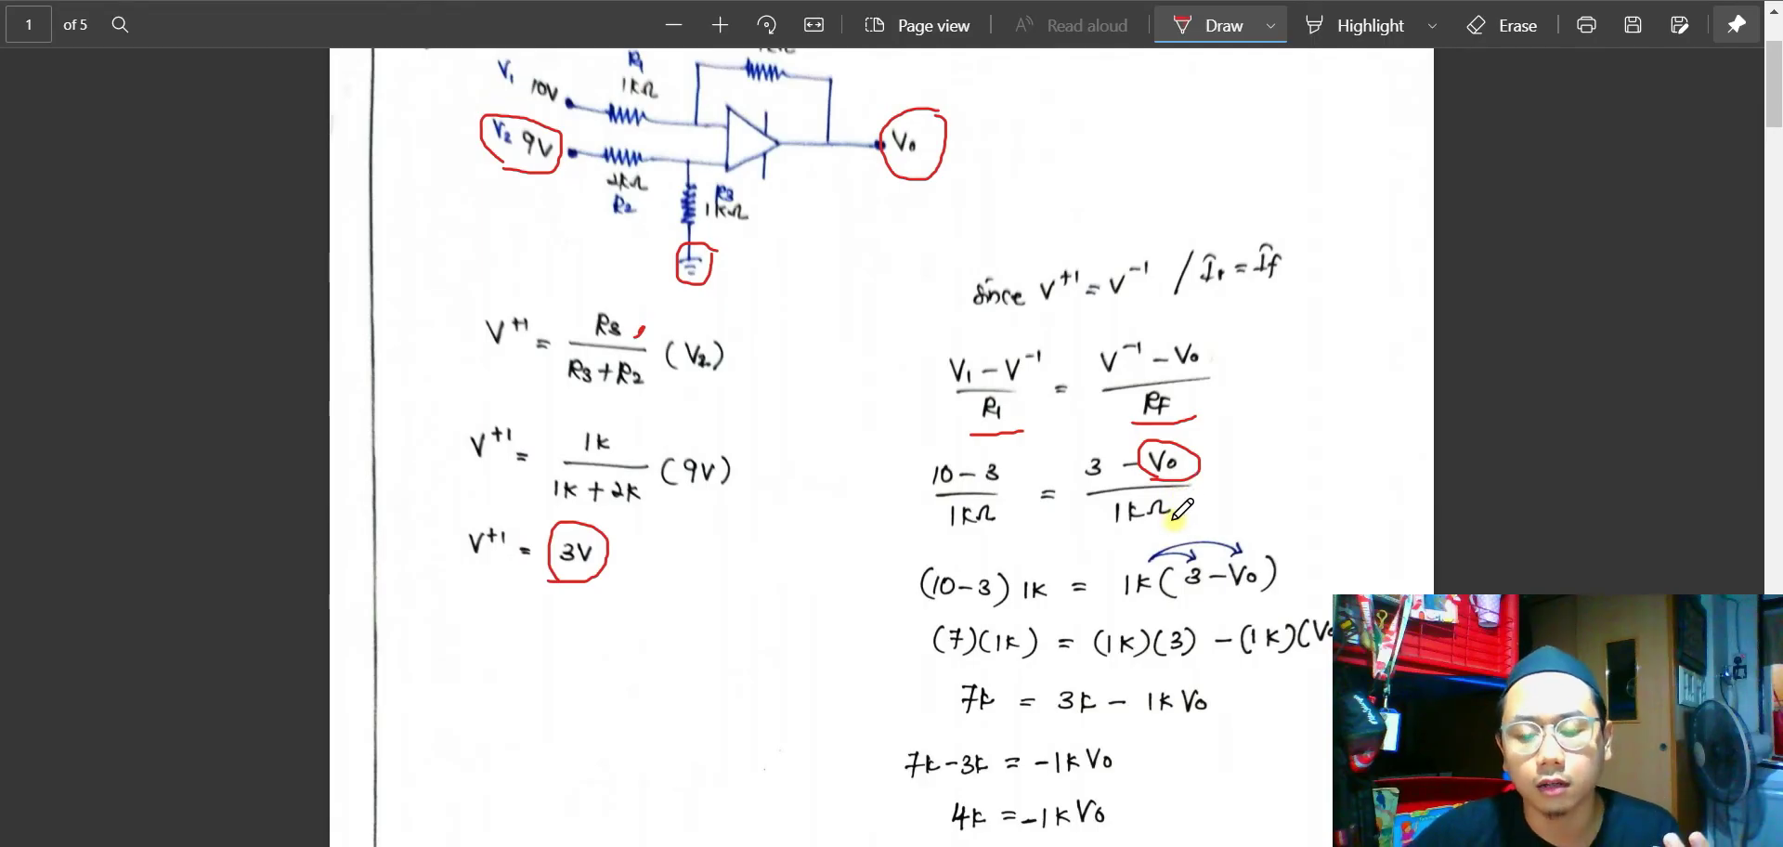
Step: Circle the final -4V answer at the end of the worked solution
scroll(1178, 510, "down", 5)
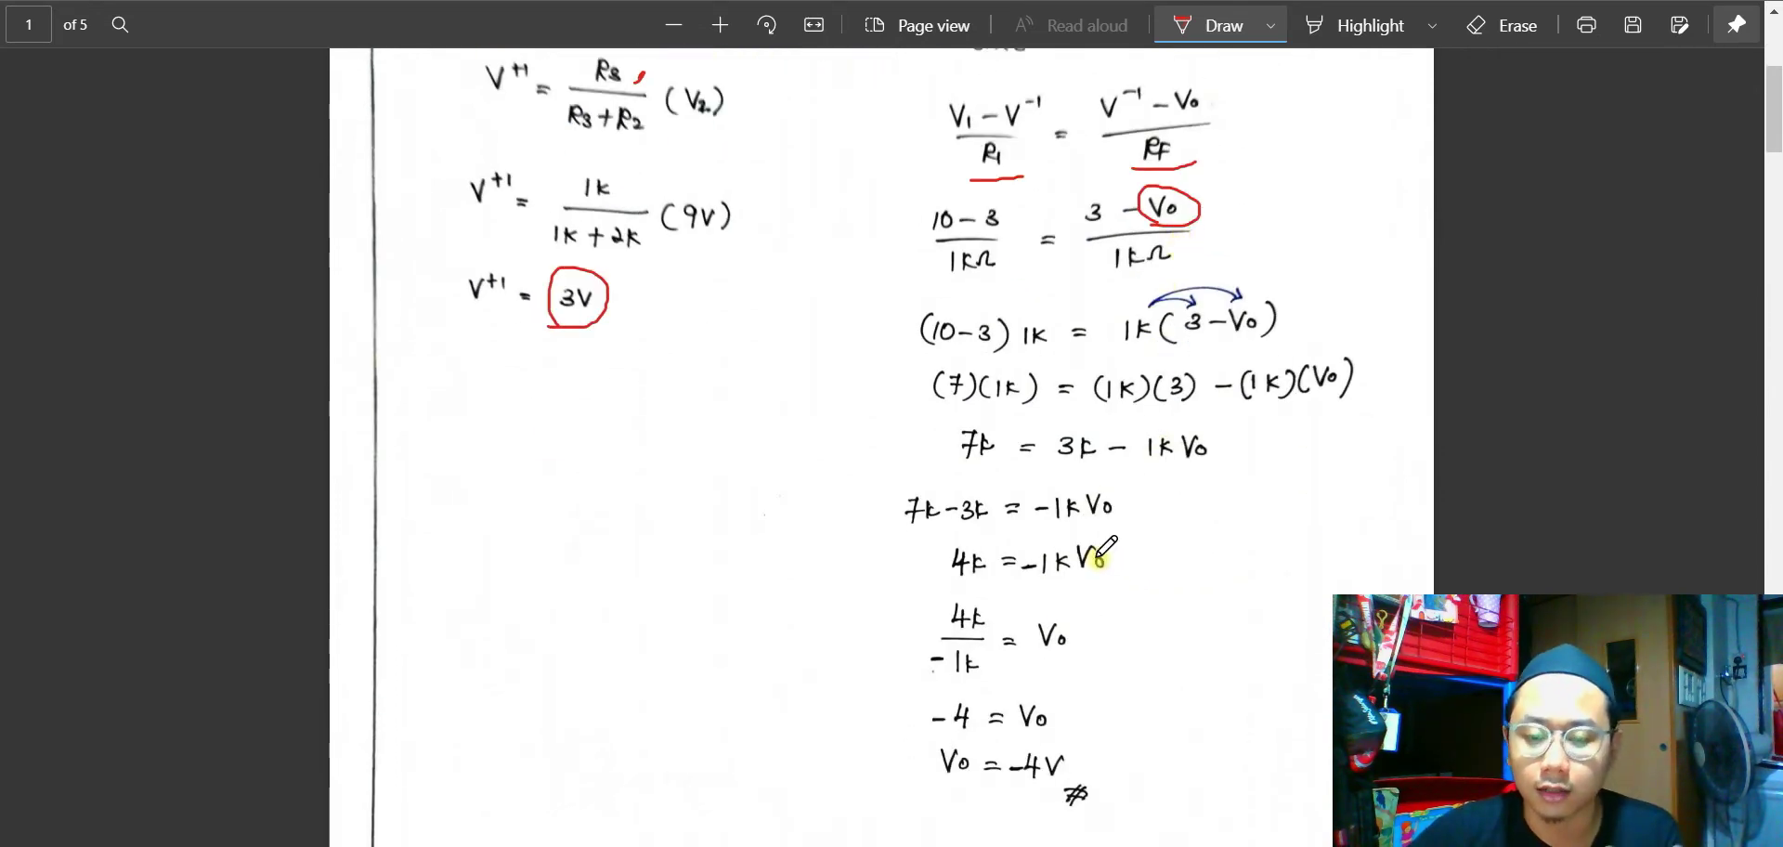
scroll(1103, 548, "down", 4)
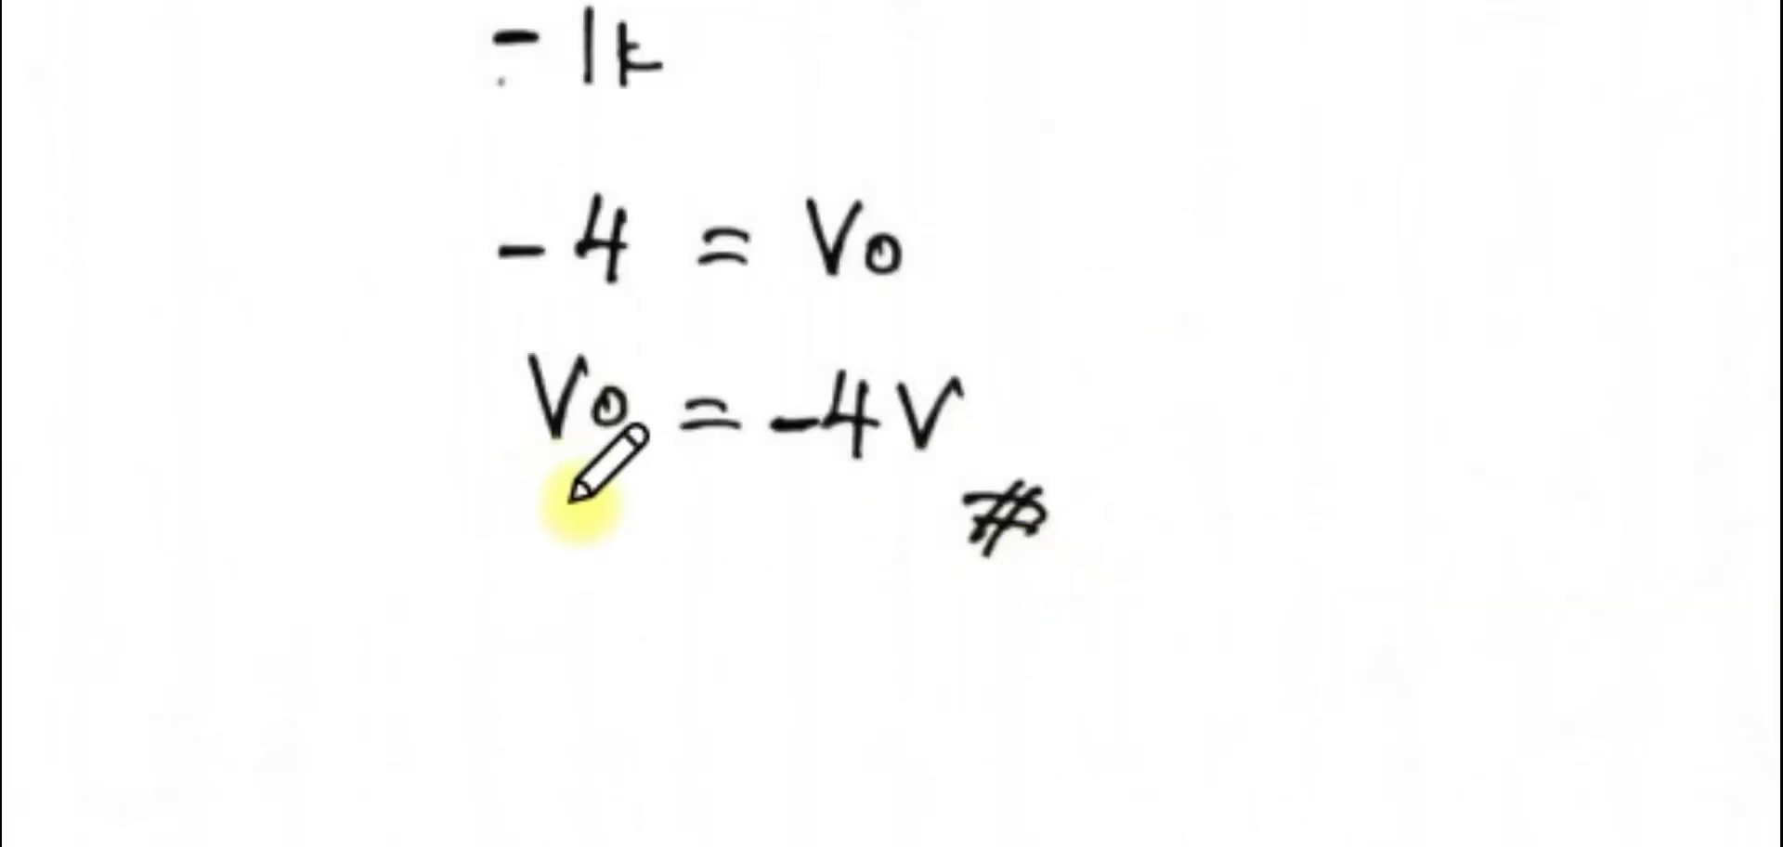
mouse_move(775, 515)
left_mouse_down()
mouse_move(883, 481)
mouse_move(1028, 364)
mouse_move(798, 277)
mouse_move(729, 469)
left_mouse_up()
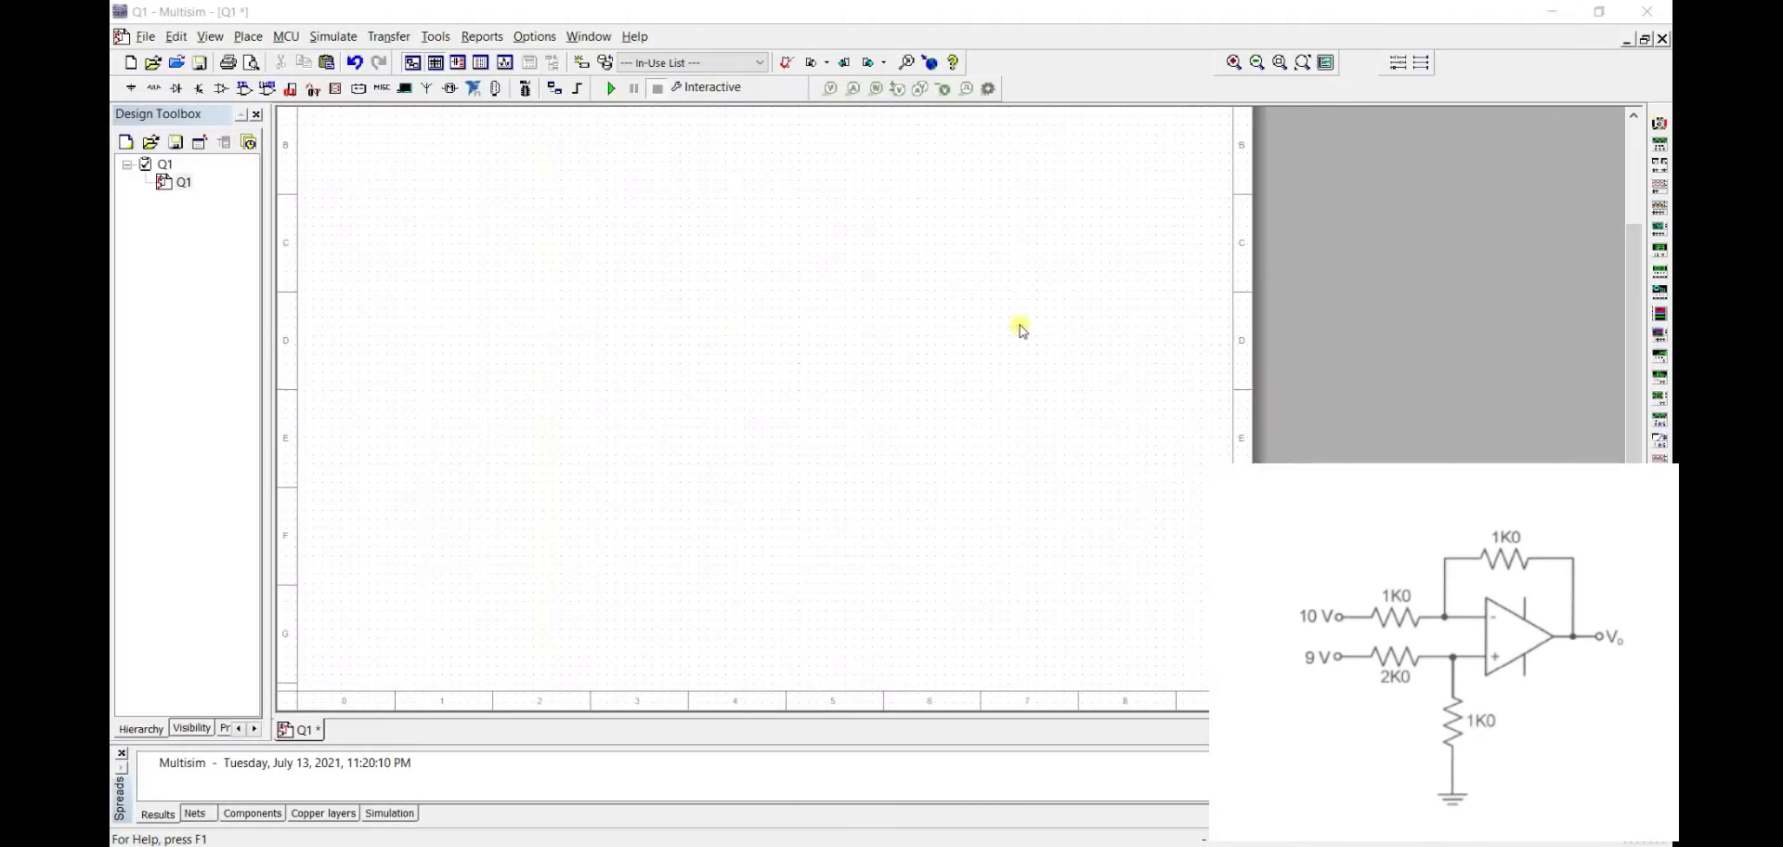
Step: Switch to Multisim and place a 741 operational amplifier on the empty Q1 schematic
key("ctrl+w")
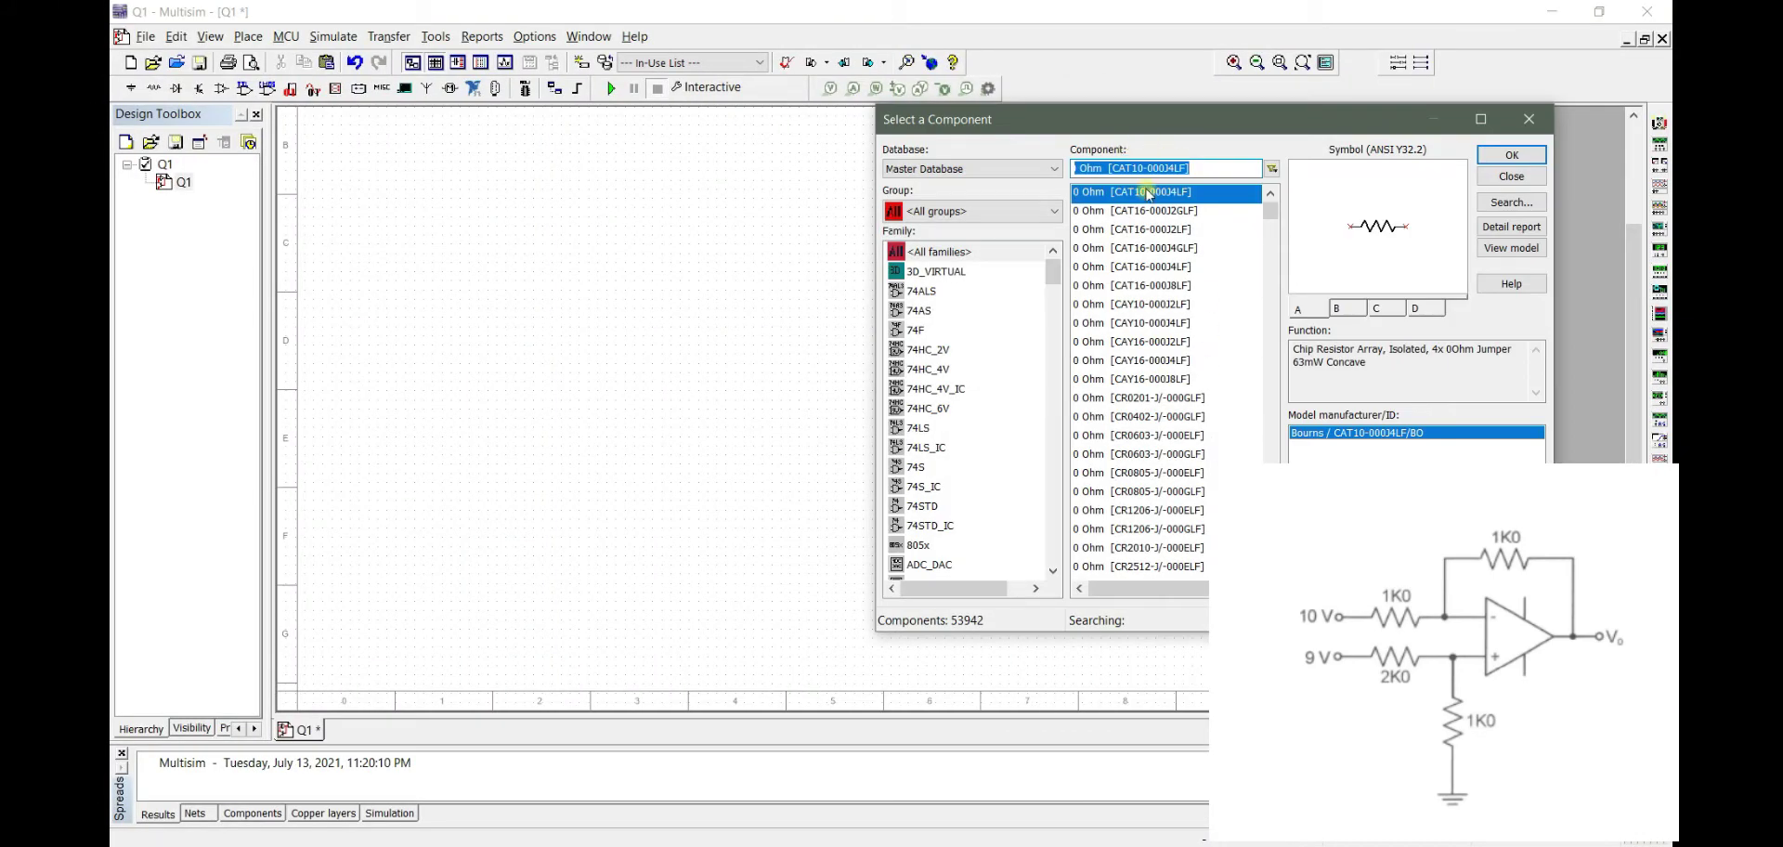
type("741")
double_click(1134, 193)
left_click(740, 350)
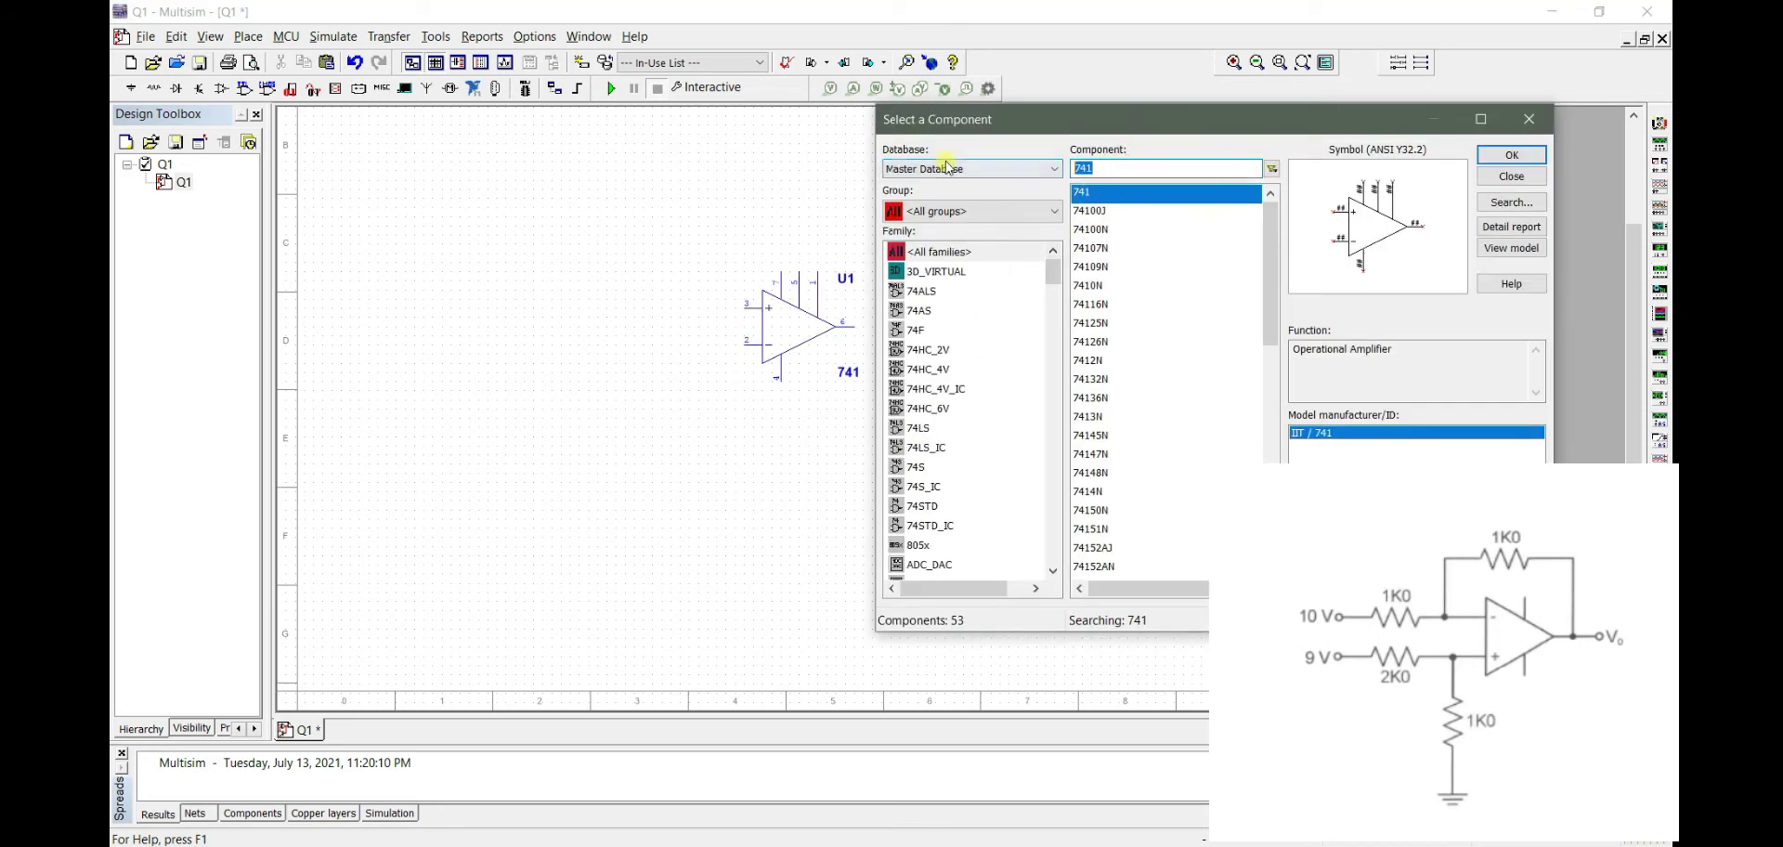
Step: Place a RESISTOR_RATED part in front of the op-amp inputs and a GROUND symbol below them
type("resis")
key("Return")
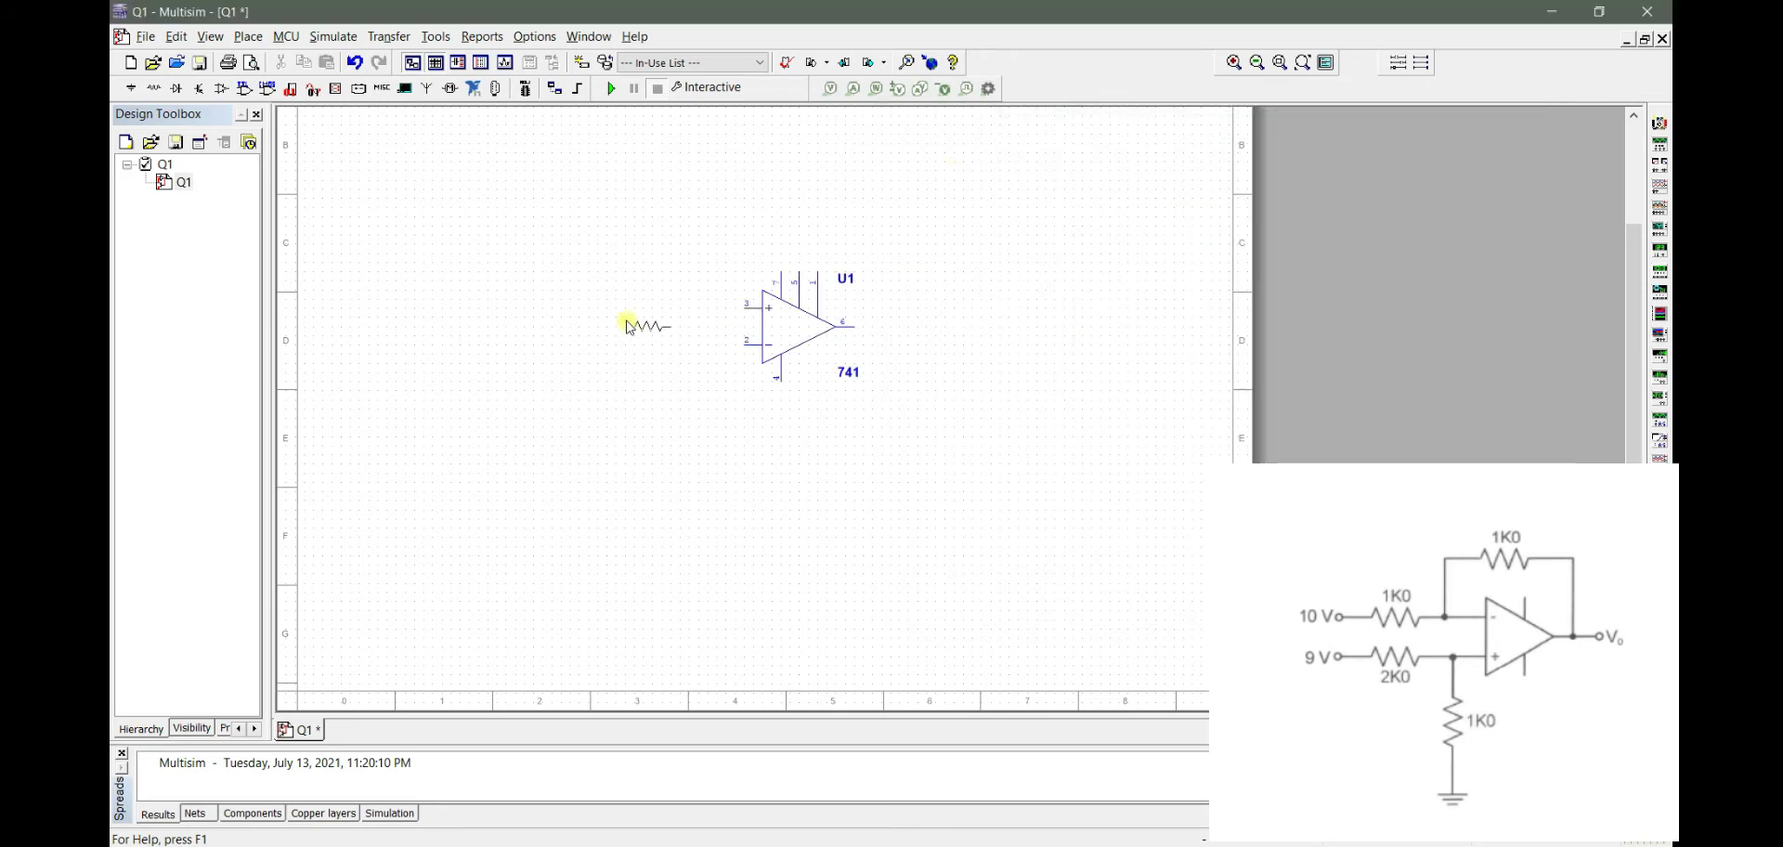
left_click(588, 300)
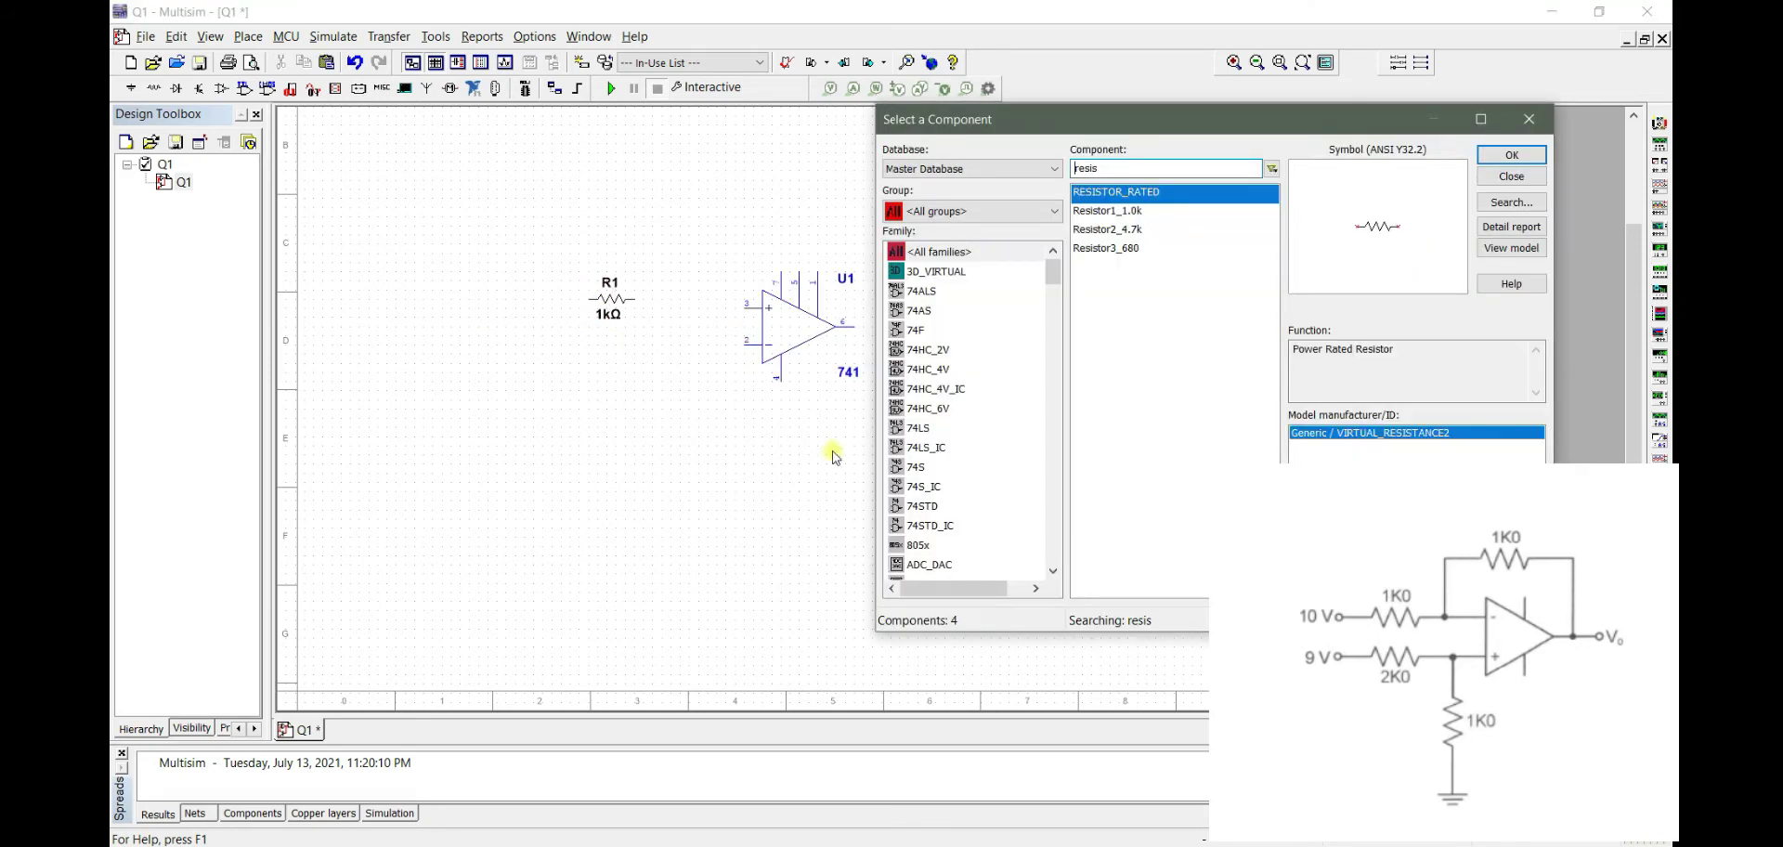
double_click(1075, 168)
type("gro")
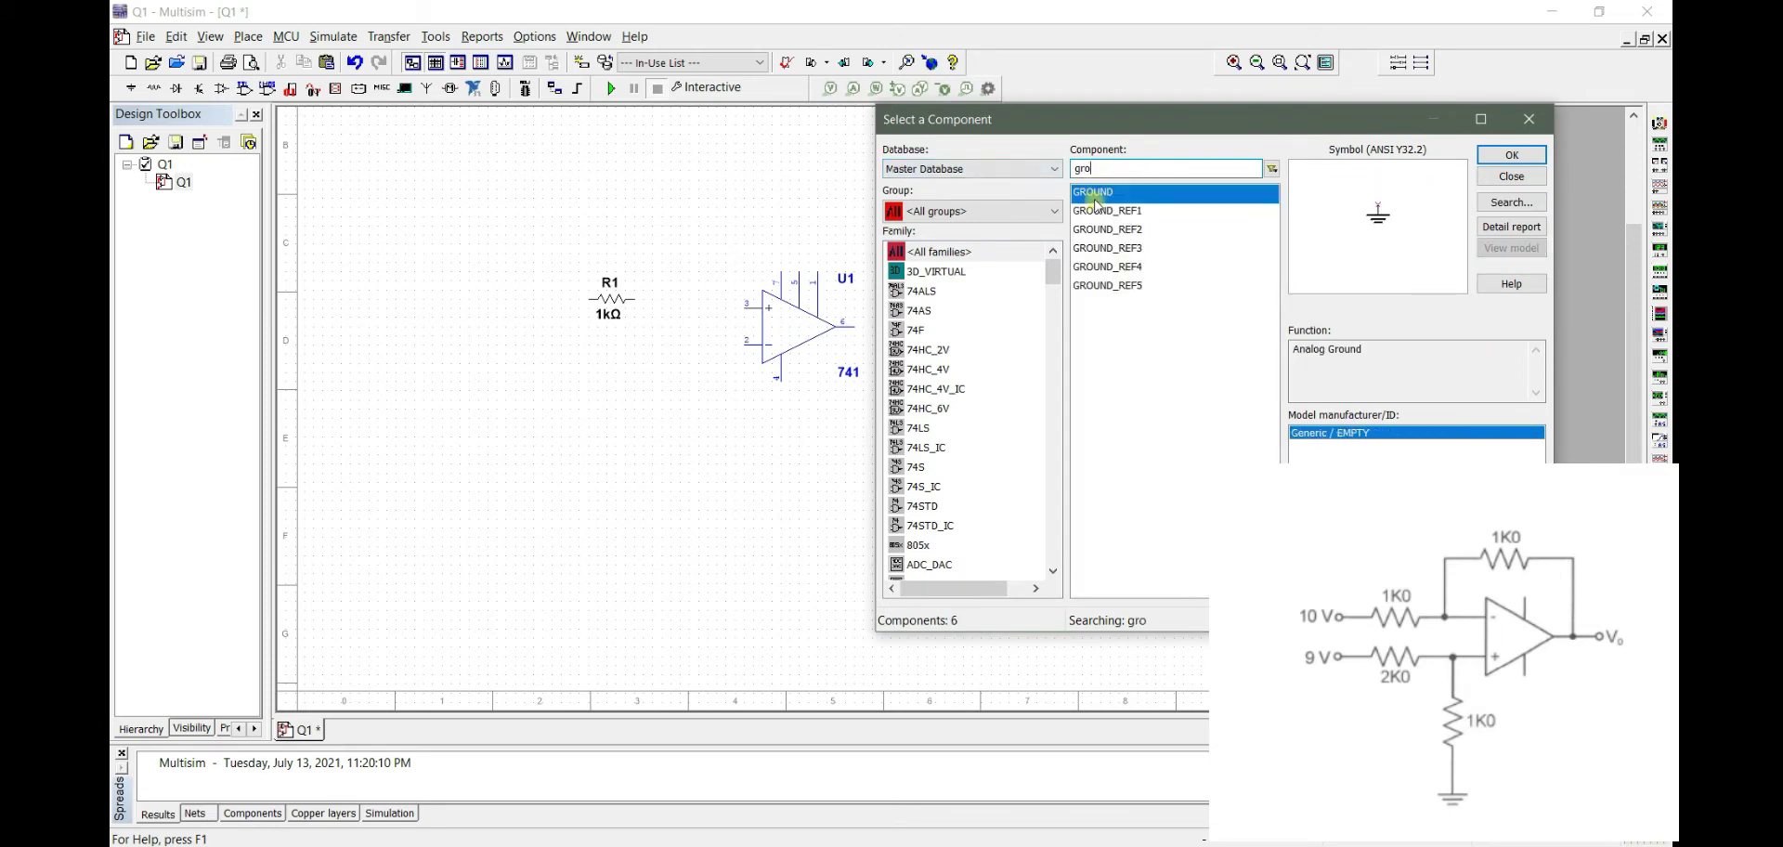
double_click(1095, 198)
left_click(706, 505)
Step: Place a DC_POWER source on the input side of resistor R1 and finish placing components
double_click(1103, 172)
type("dc")
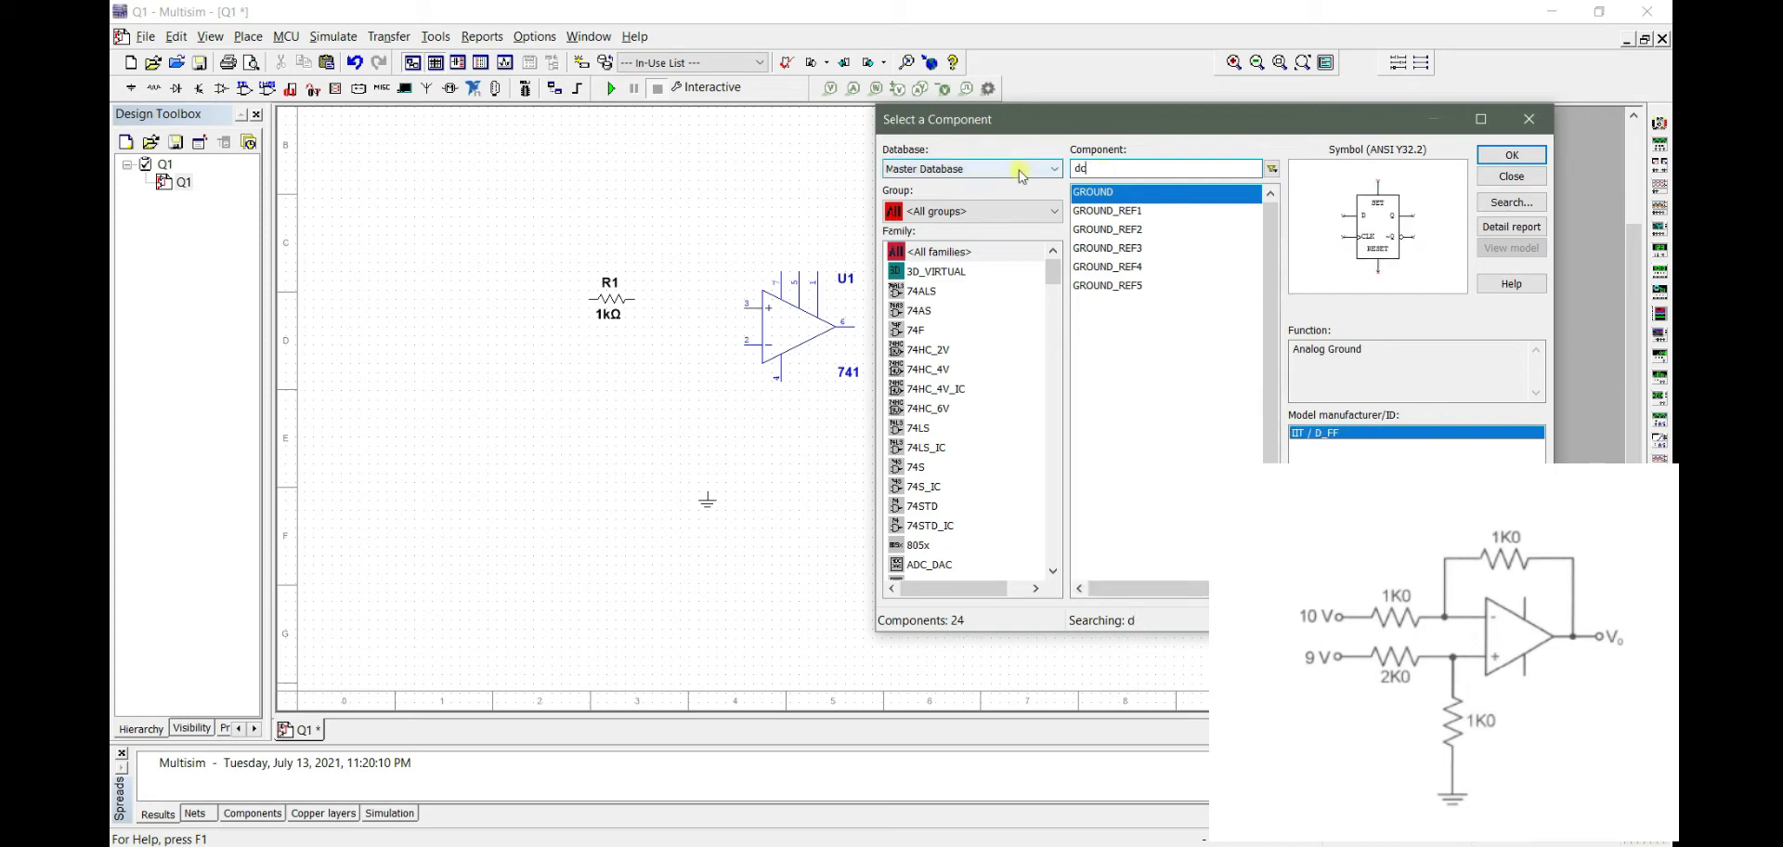
double_click(1107, 288)
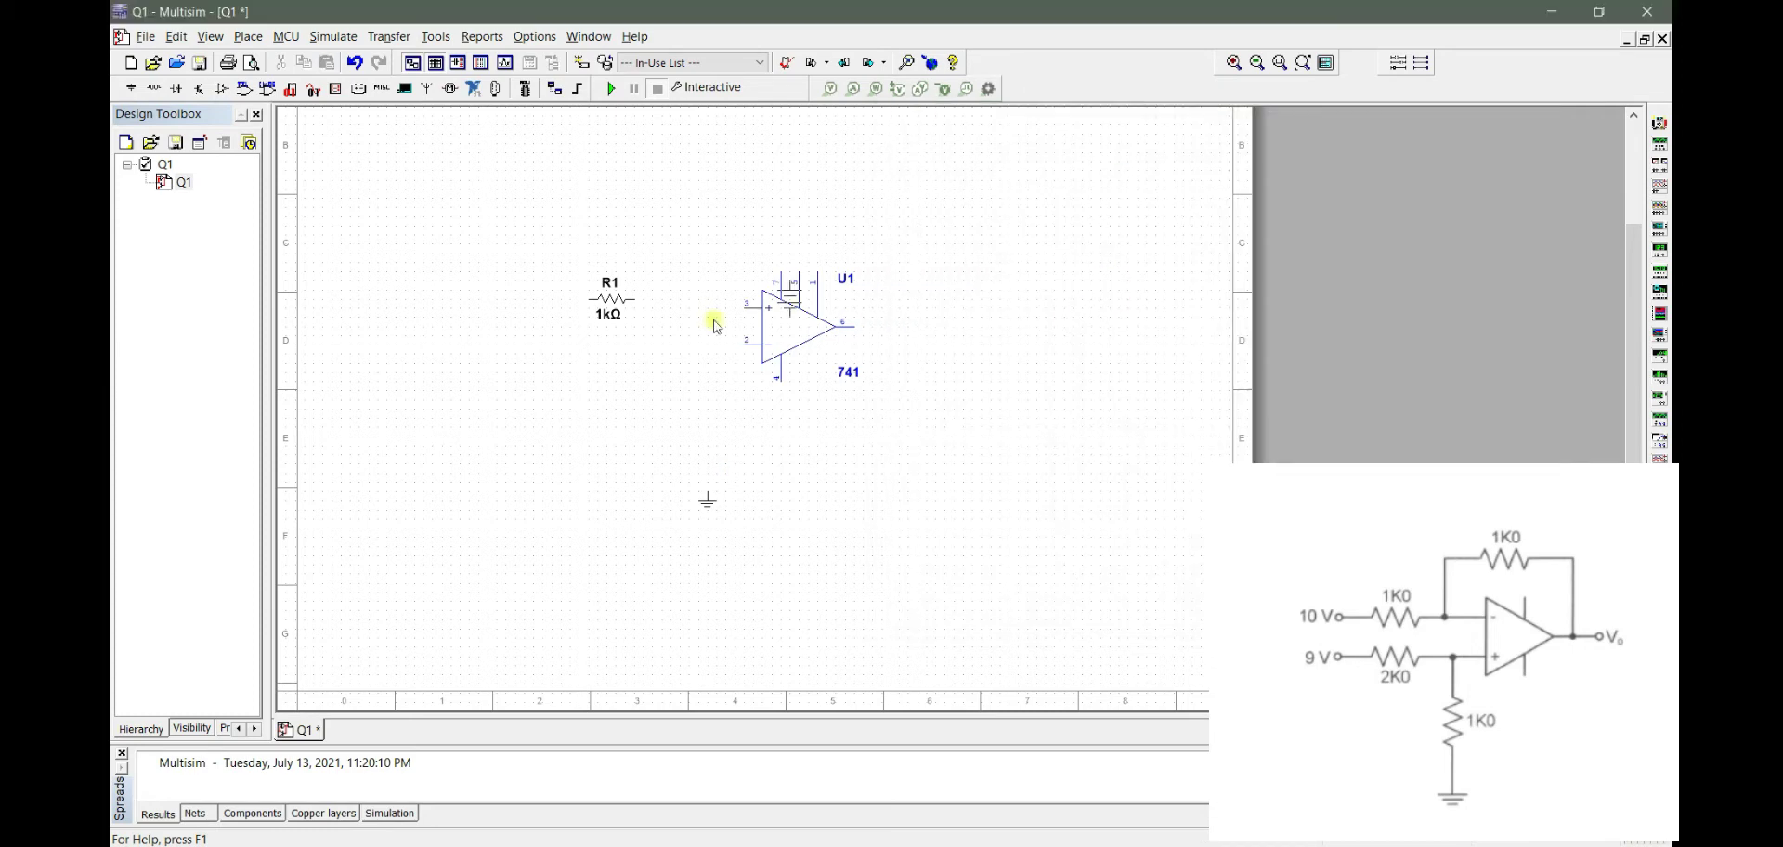
left_click(447, 322)
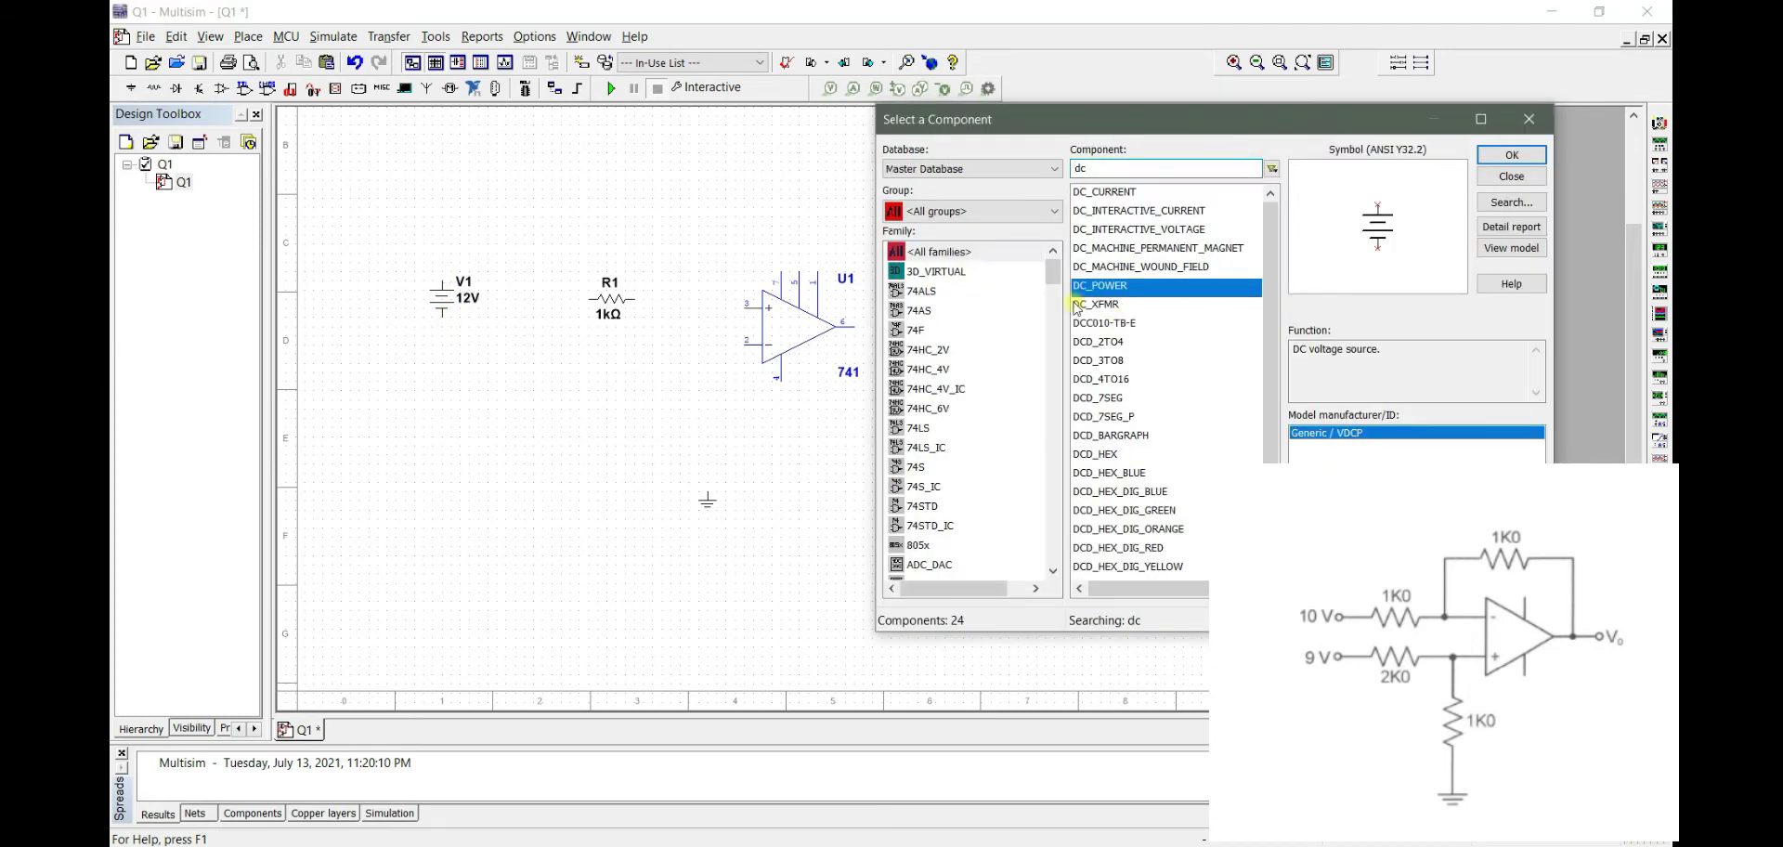
left_click(1529, 119)
Step: Flip the 741 op-amp vertically so its inverting input is uppermost, and shift it slightly
left_click(776, 312)
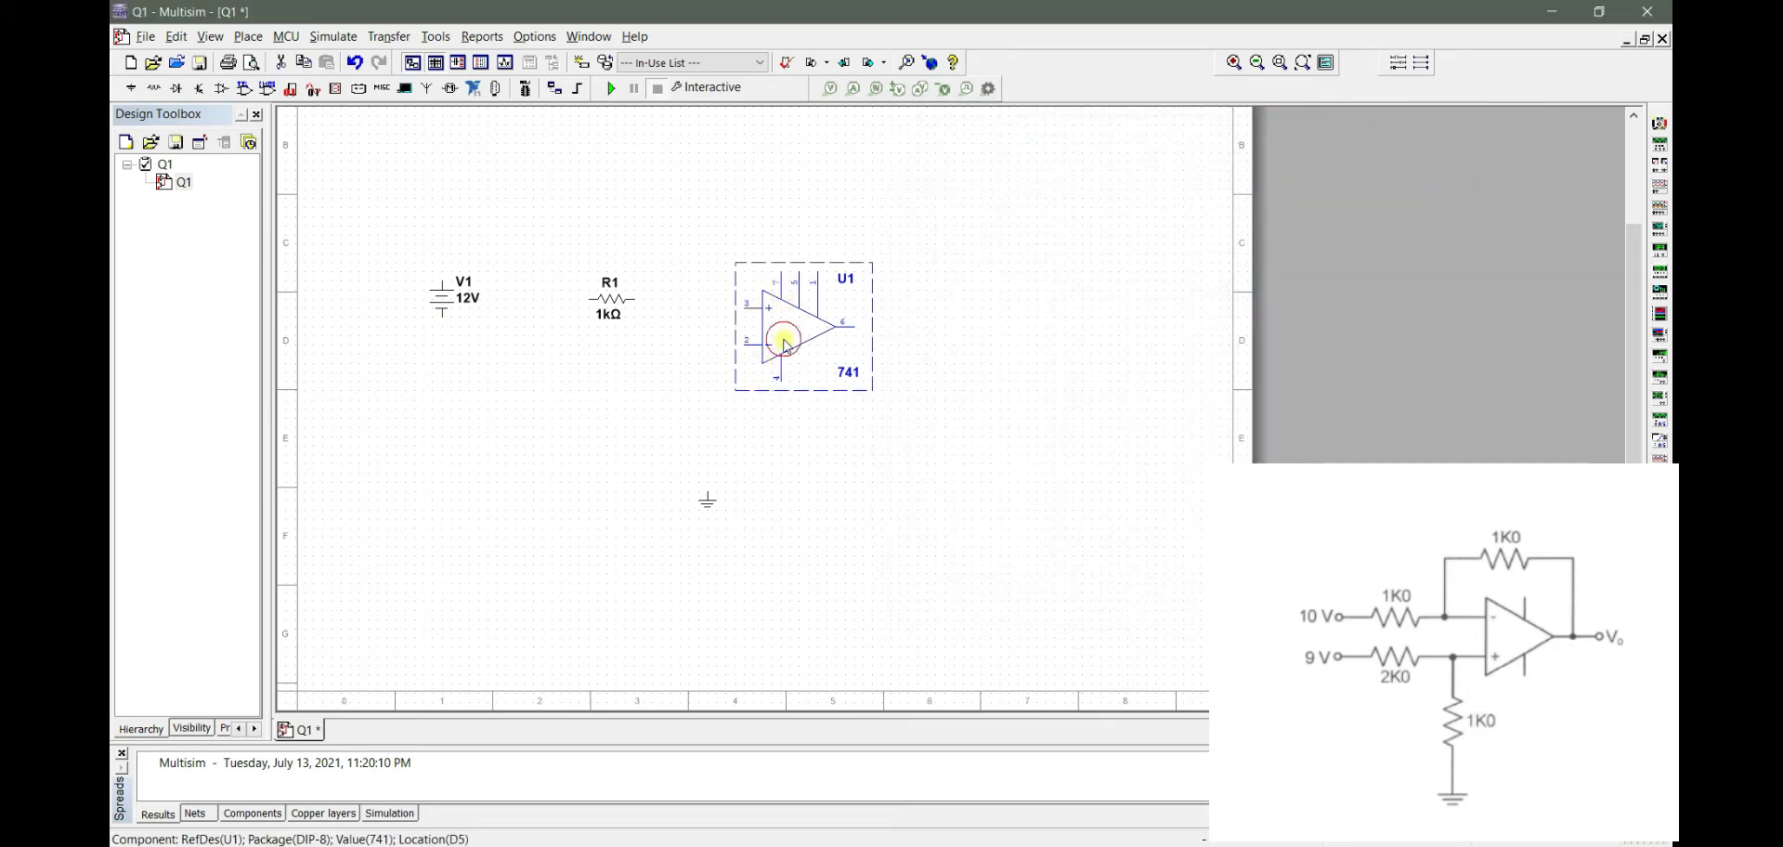
right_click(786, 323)
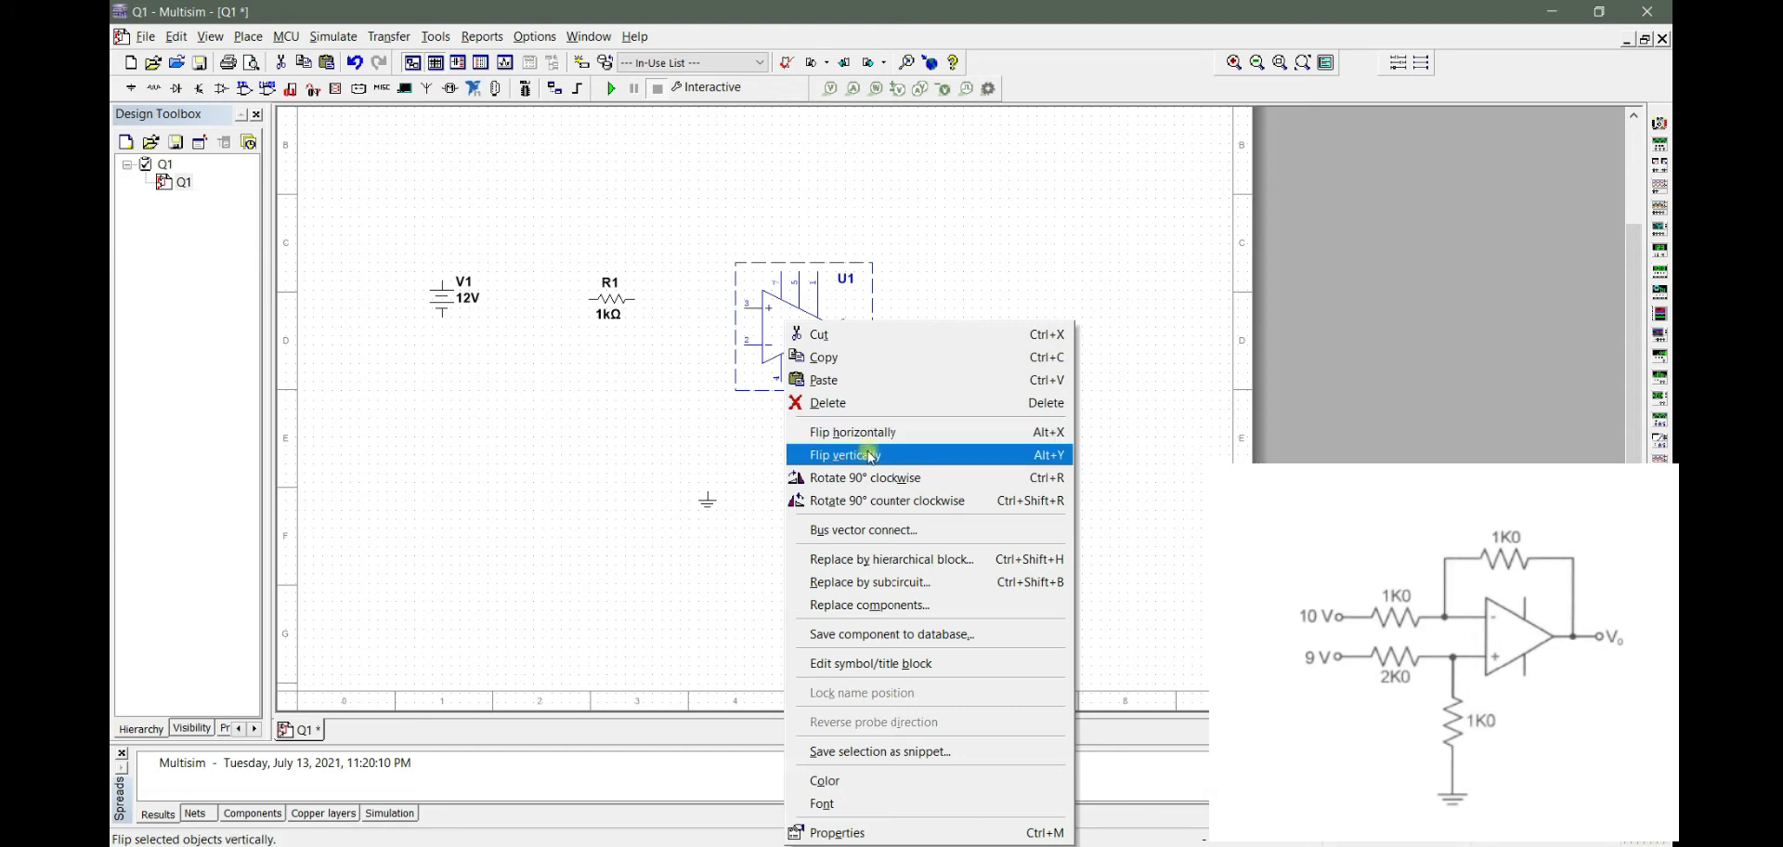
left_click(876, 435)
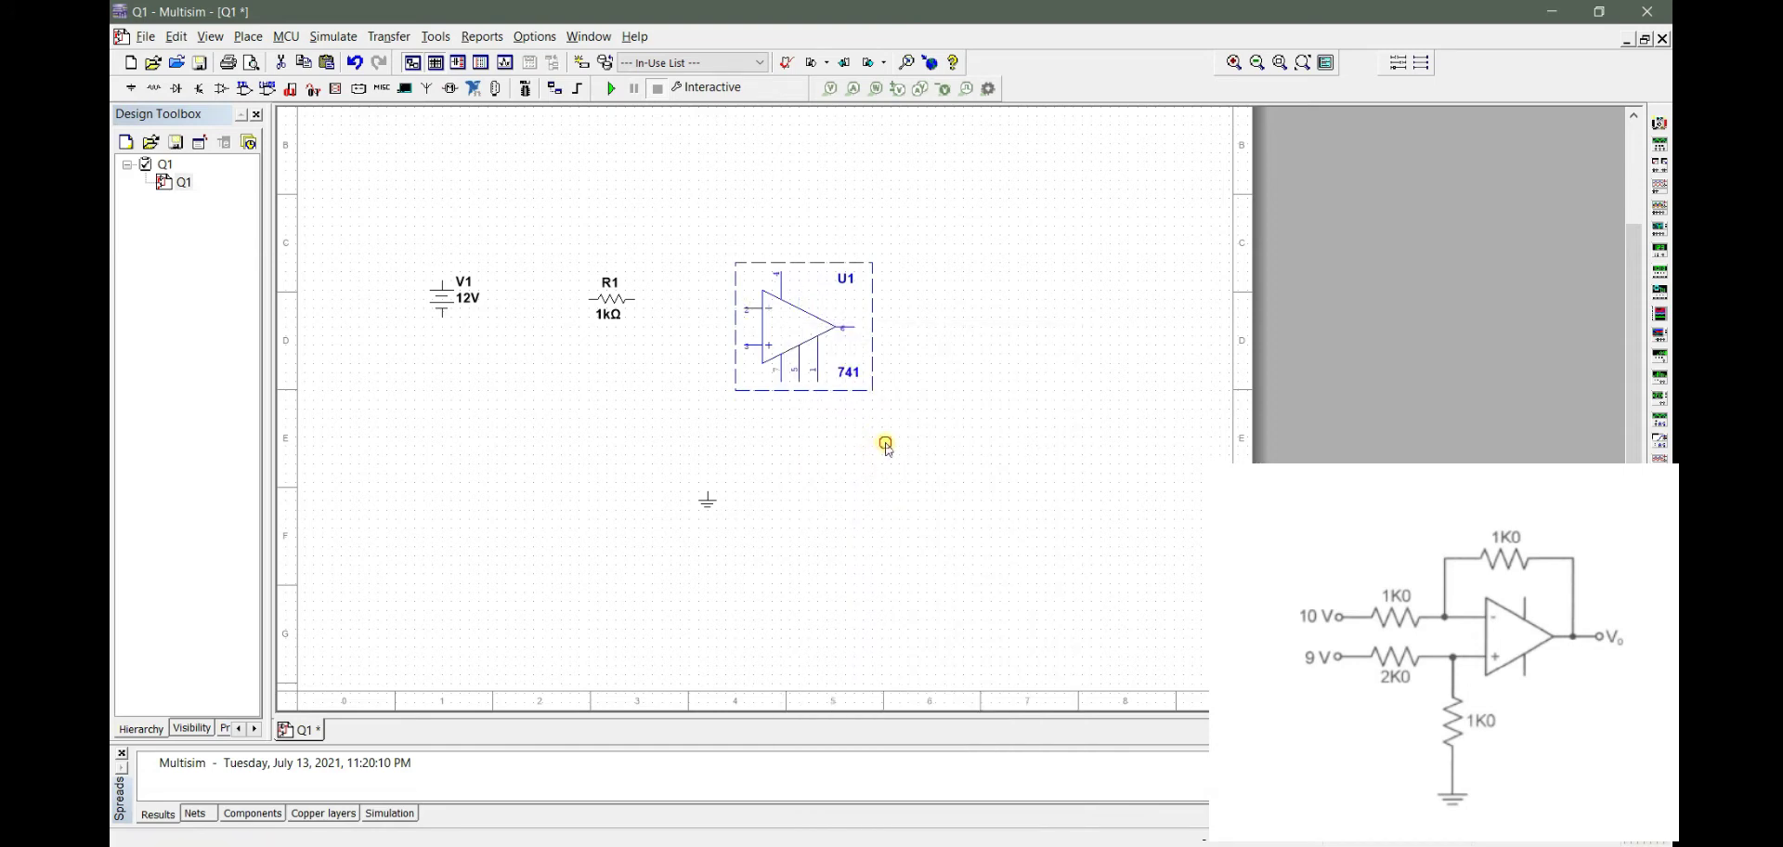
mouse_move(782, 318)
left_mouse_down()
mouse_move(785, 288)
mouse_move(792, 328)
mouse_move(776, 316)
left_mouse_up()
left_click(1034, 422)
Step: Duplicate resistor R1, place the copy directly below it, and move R1 slightly upward
left_click(627, 301)
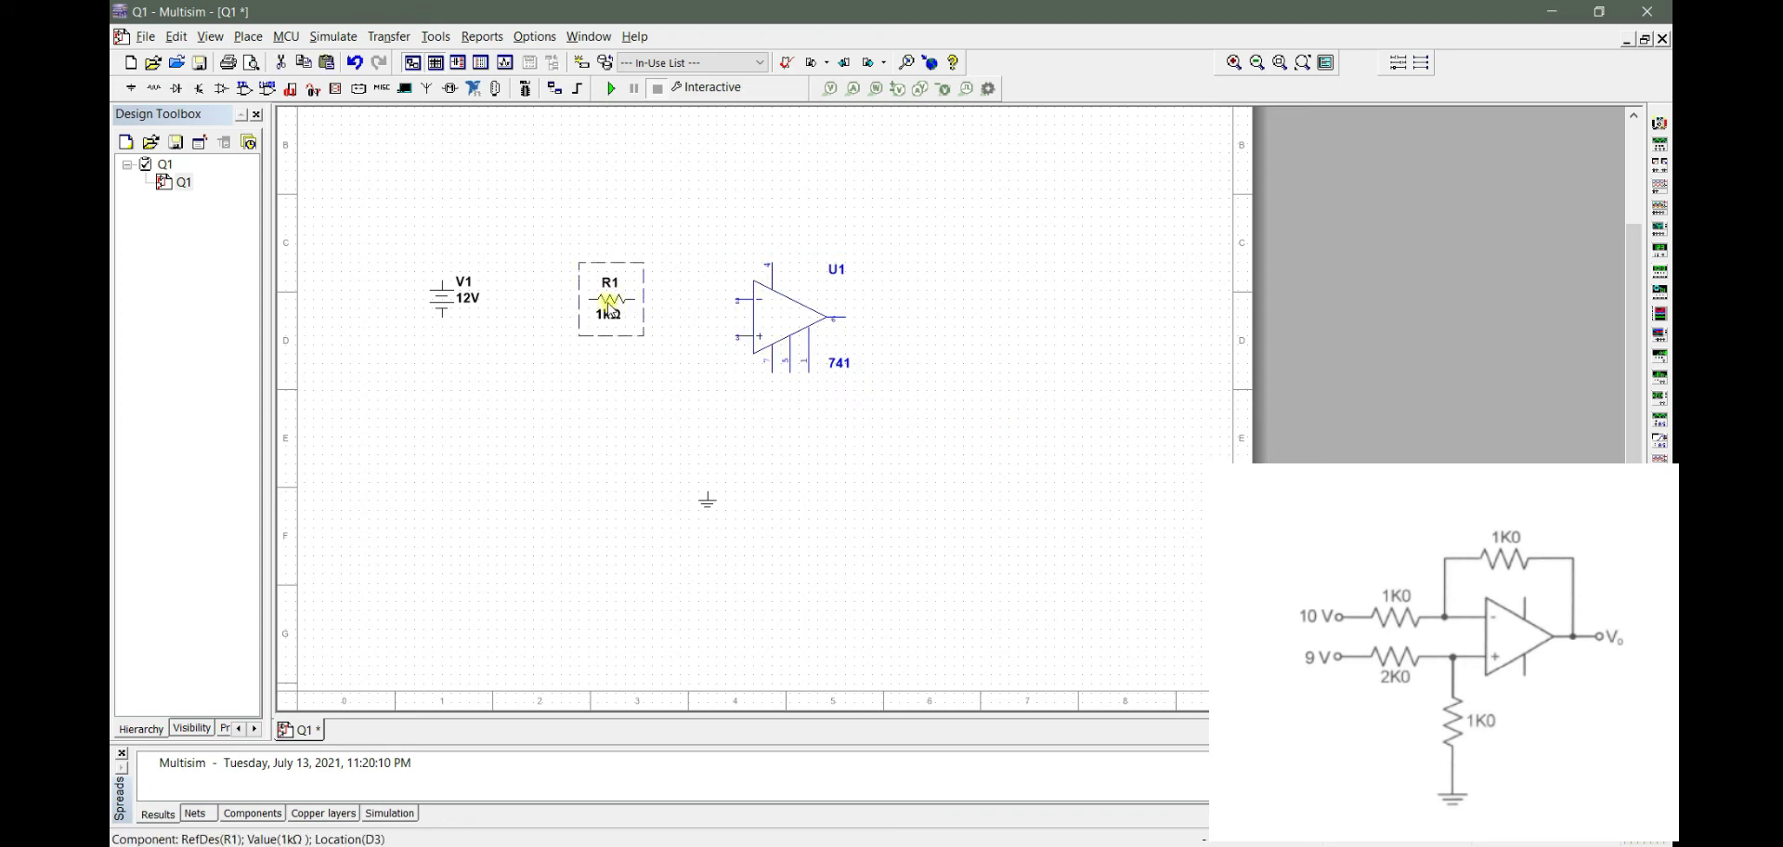
key("ctrl+c")
key("ctrl+v")
left_click(603, 362)
left_click_drag(599, 300, 599, 281)
left_click(670, 341)
Step: Rotate source V1 90° clockwise, place a copy beside R2, and move V1 beside R1
left_click(442, 299)
key("ctrl+r")
key("ctrl+c")
key("ctrl+v")
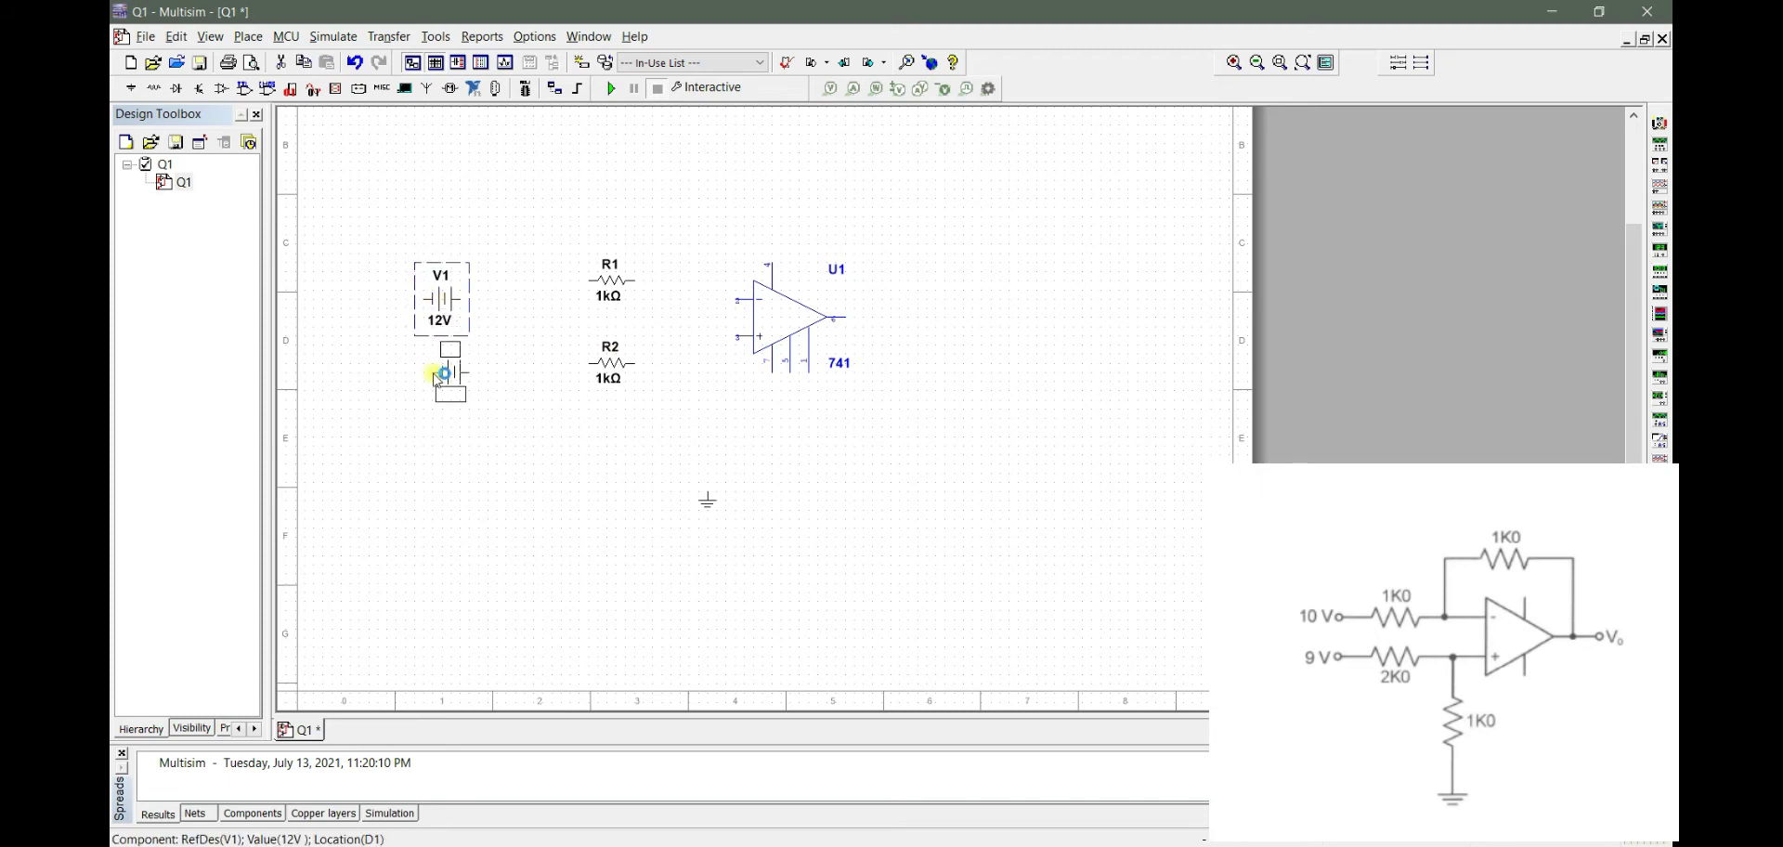
left_click(506, 360)
left_click_drag(452, 298, 531, 281)
Step: Place two copies of resistor R2, one below the non-inverting input line and one above the op-amp
left_click(609, 348)
left_click(624, 365)
key("ctrl+c")
key("ctrl+v")
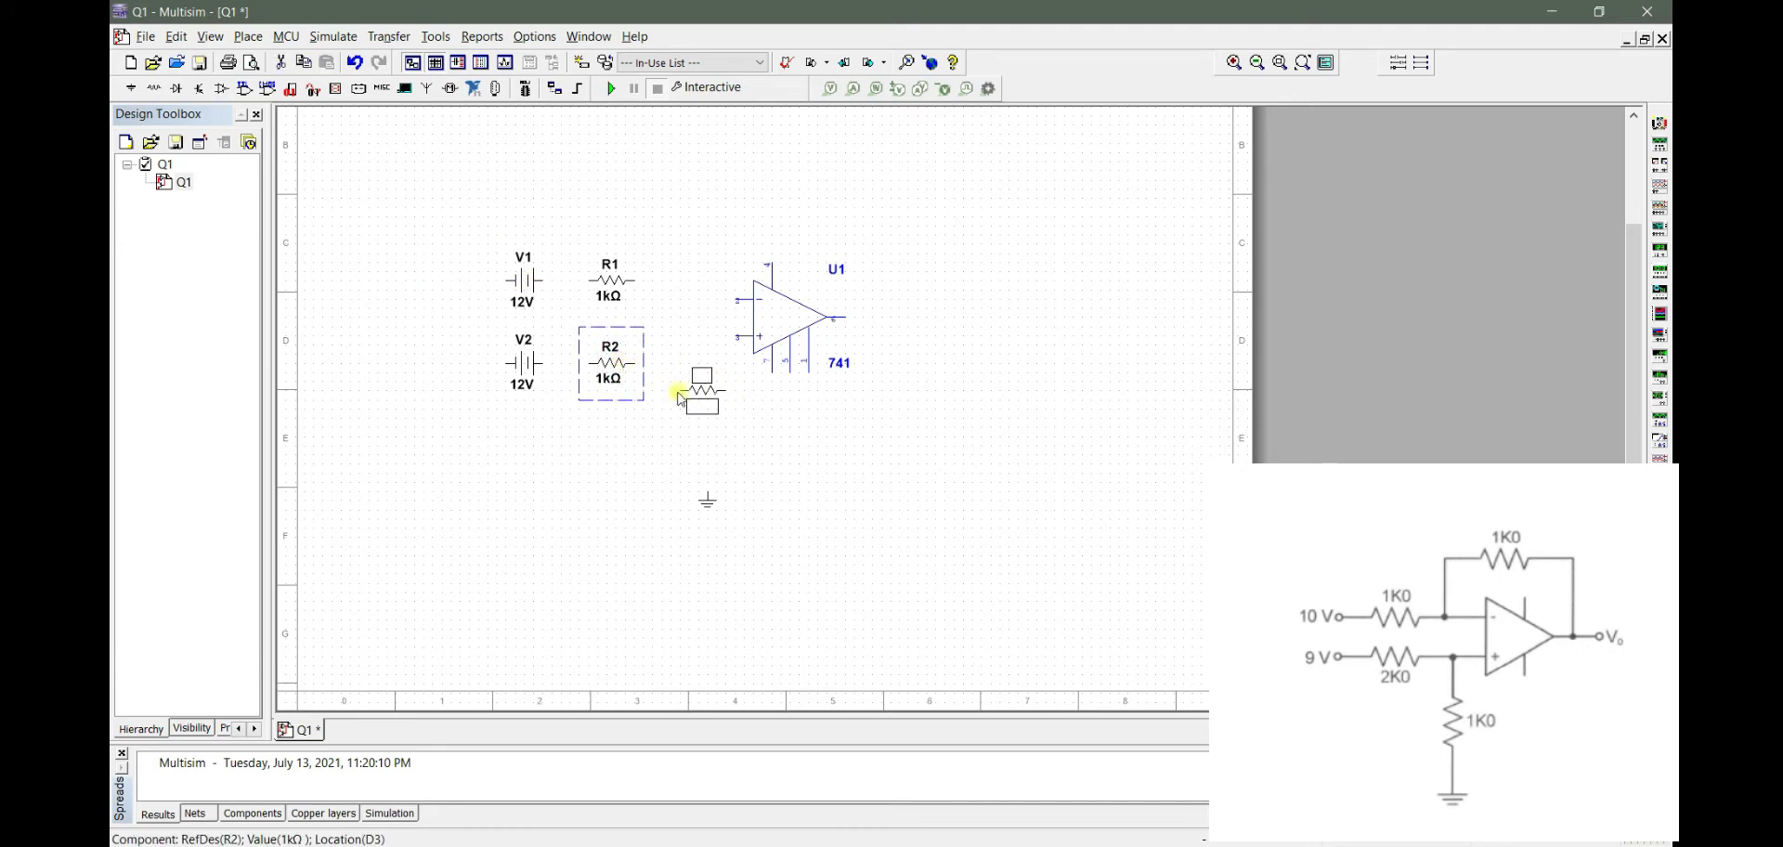
left_click(673, 418)
key("ctrl+v")
left_click(764, 197)
Step: Move the ground symbol below the voltage sources and place a copy of it beneath R3
left_click_drag(708, 502, 463, 452)
key("ctrl+c")
key("ctrl+v")
left_click(690, 491)
Step: Rotate R3 90° clockwise and align it vertically above its ground symbol
left_click(692, 419)
key("ctrl+r")
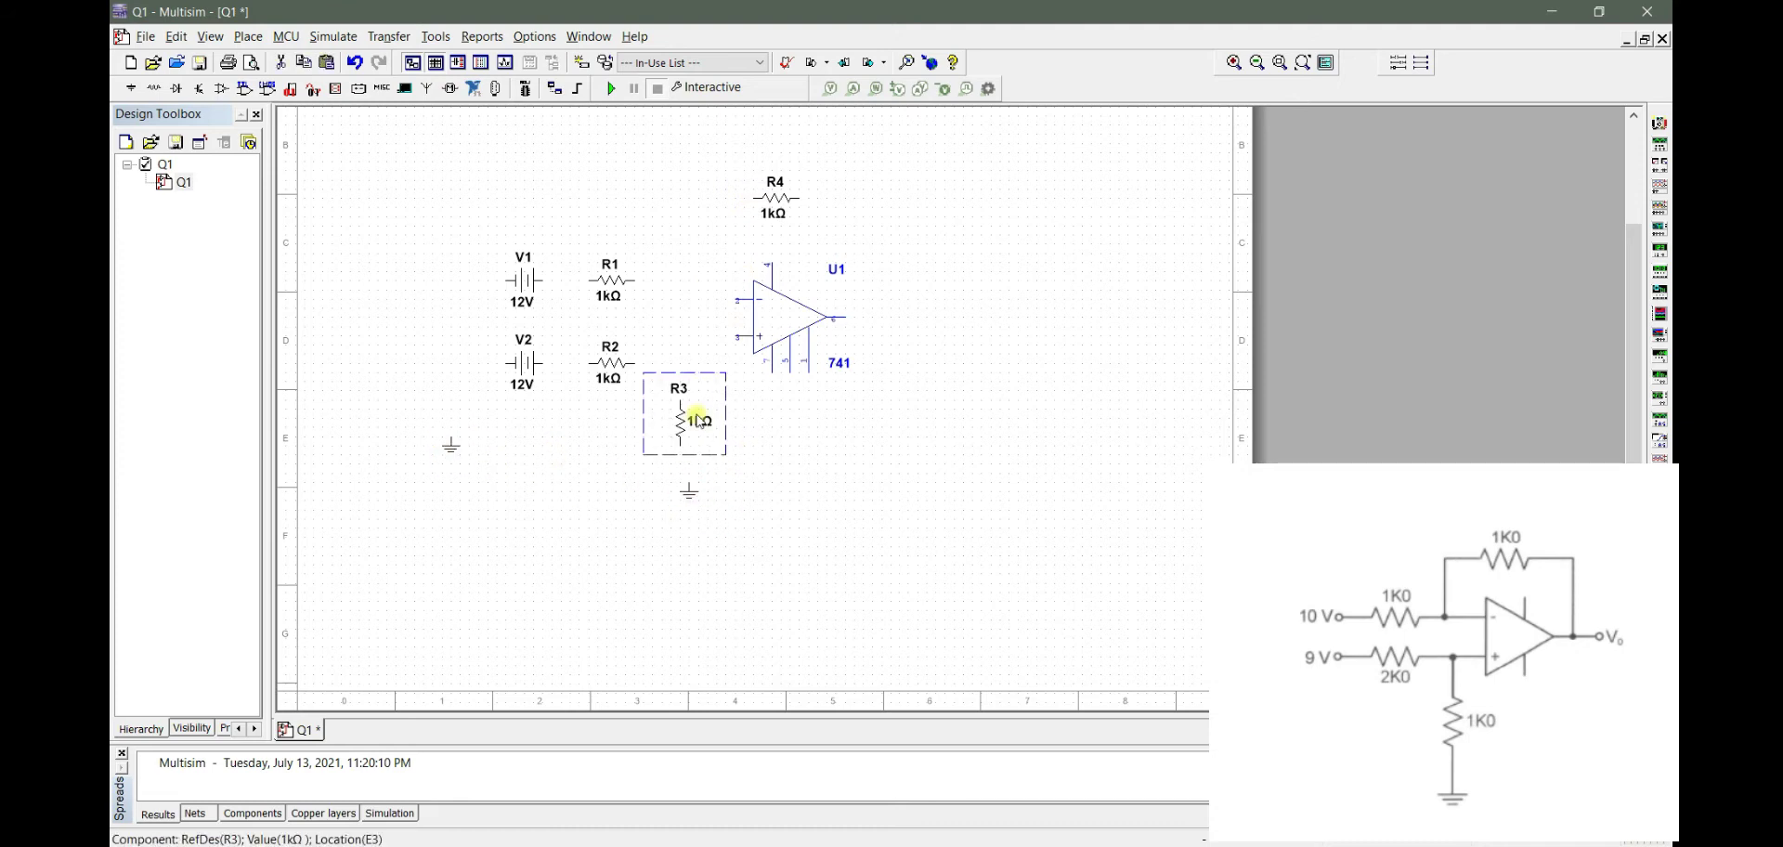
left_click_drag(682, 414, 688, 408)
Step: Wire R2 to the non-inverting input and R1 to the inverting input, and connect V2 and V1 to their resistors
left_click(640, 365)
left_click(740, 336)
left_click(732, 299)
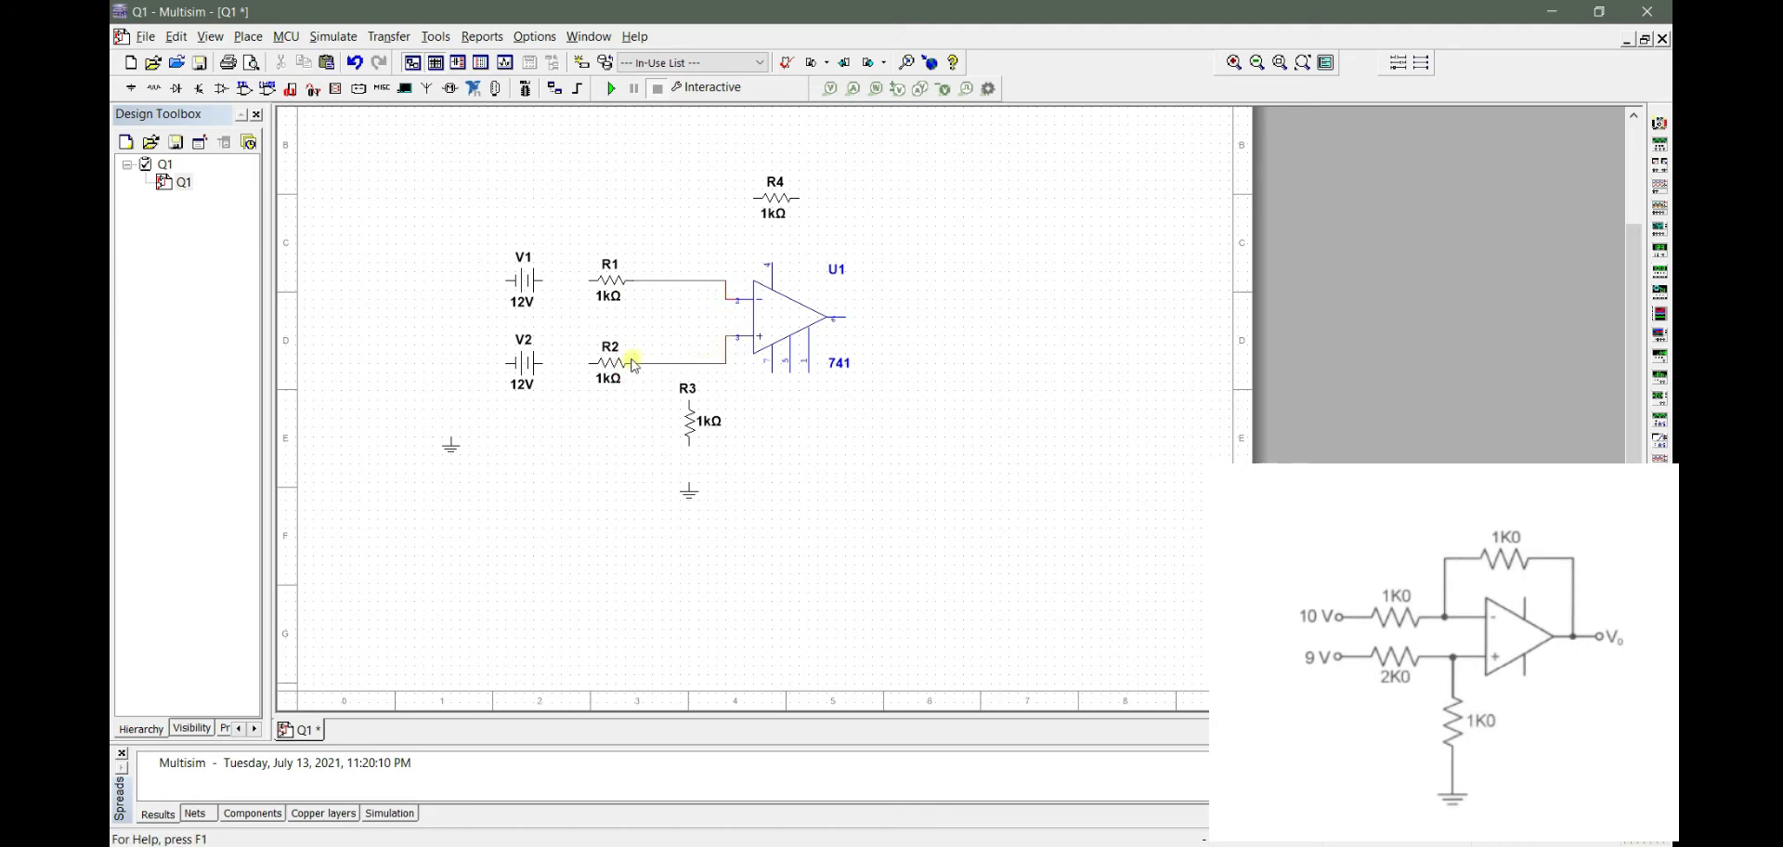
left_click(585, 363)
left_click(536, 363)
left_click(589, 280)
left_click(537, 279)
Step: Wire R4 as the feedback resistor between the inverting input line and the op-amp output
left_click(757, 198)
left_click(680, 280)
left_click(799, 197)
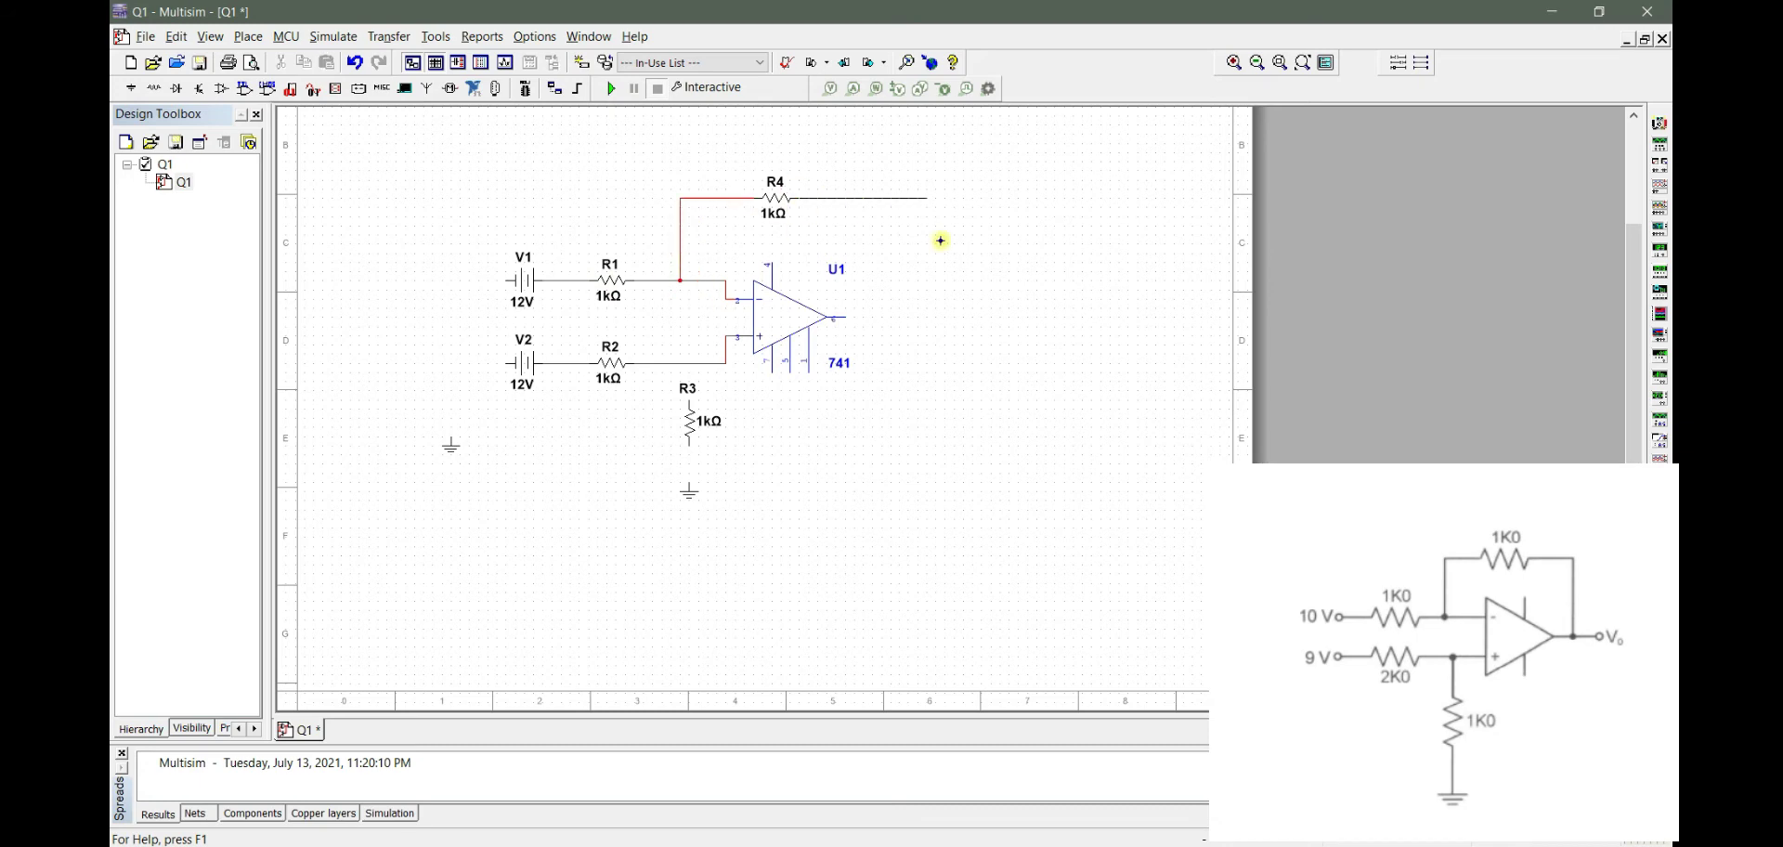
left_click(916, 316)
left_click(833, 318)
Step: Wire R3 from the non-inverting input line to its ground, and connect the free terminals of V1 and V2 to the other ground
left_click(690, 398)
left_click(689, 364)
left_click(690, 483)
left_click(452, 433)
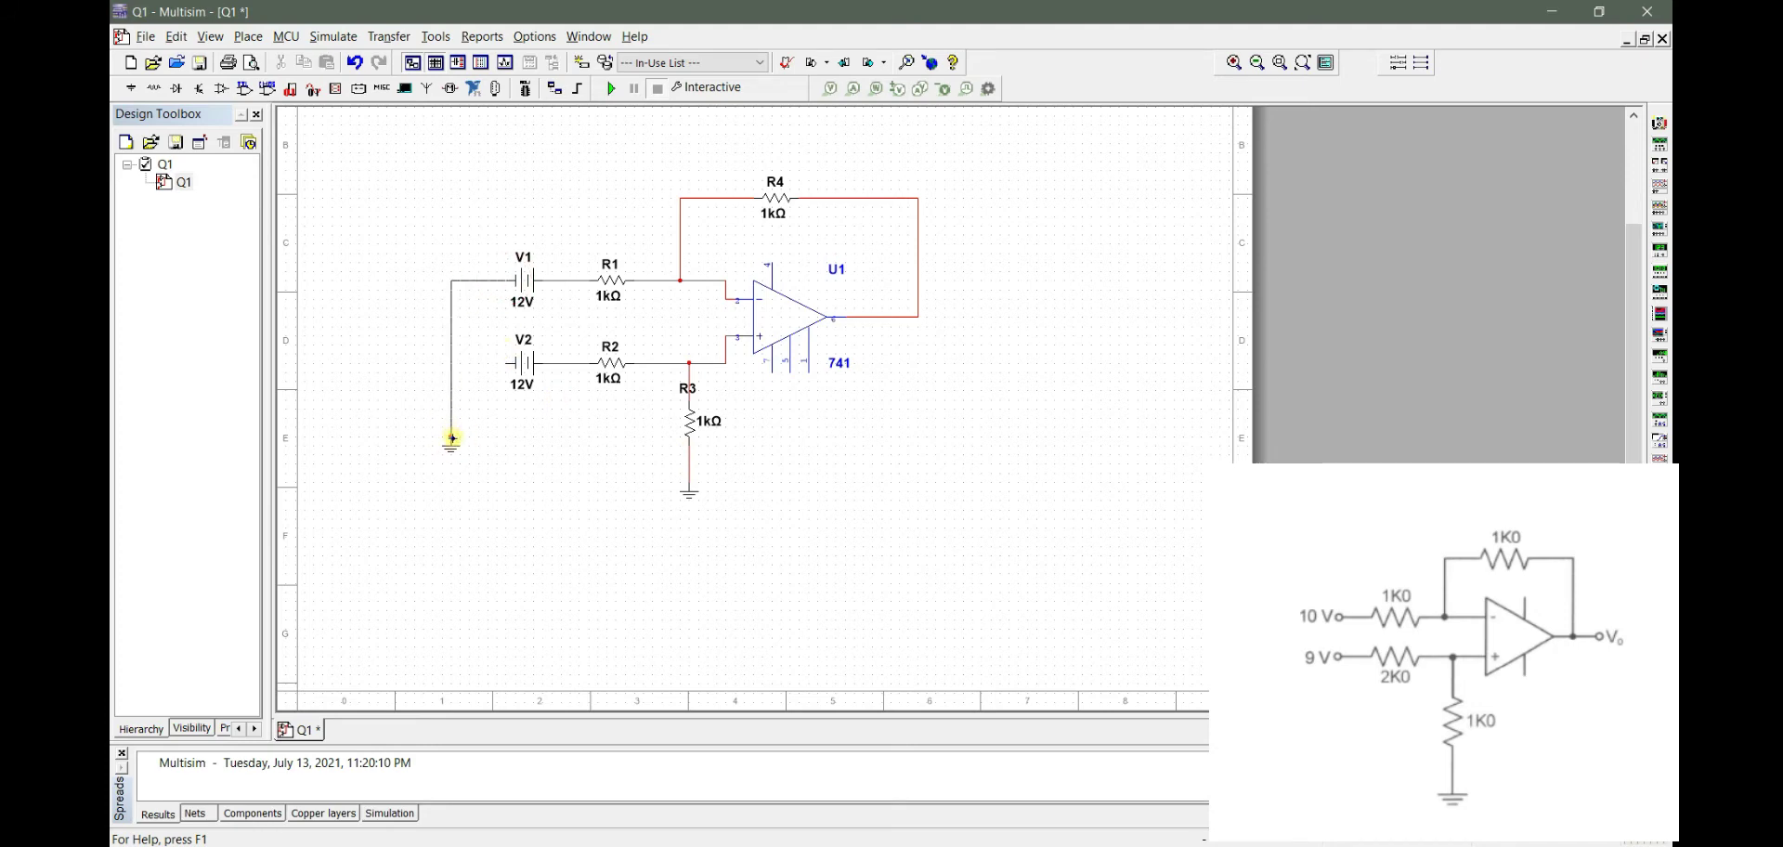
left_click_drag(451, 363, 508, 363)
Step: Set the resistance of R2 to 2k
double_click(614, 365)
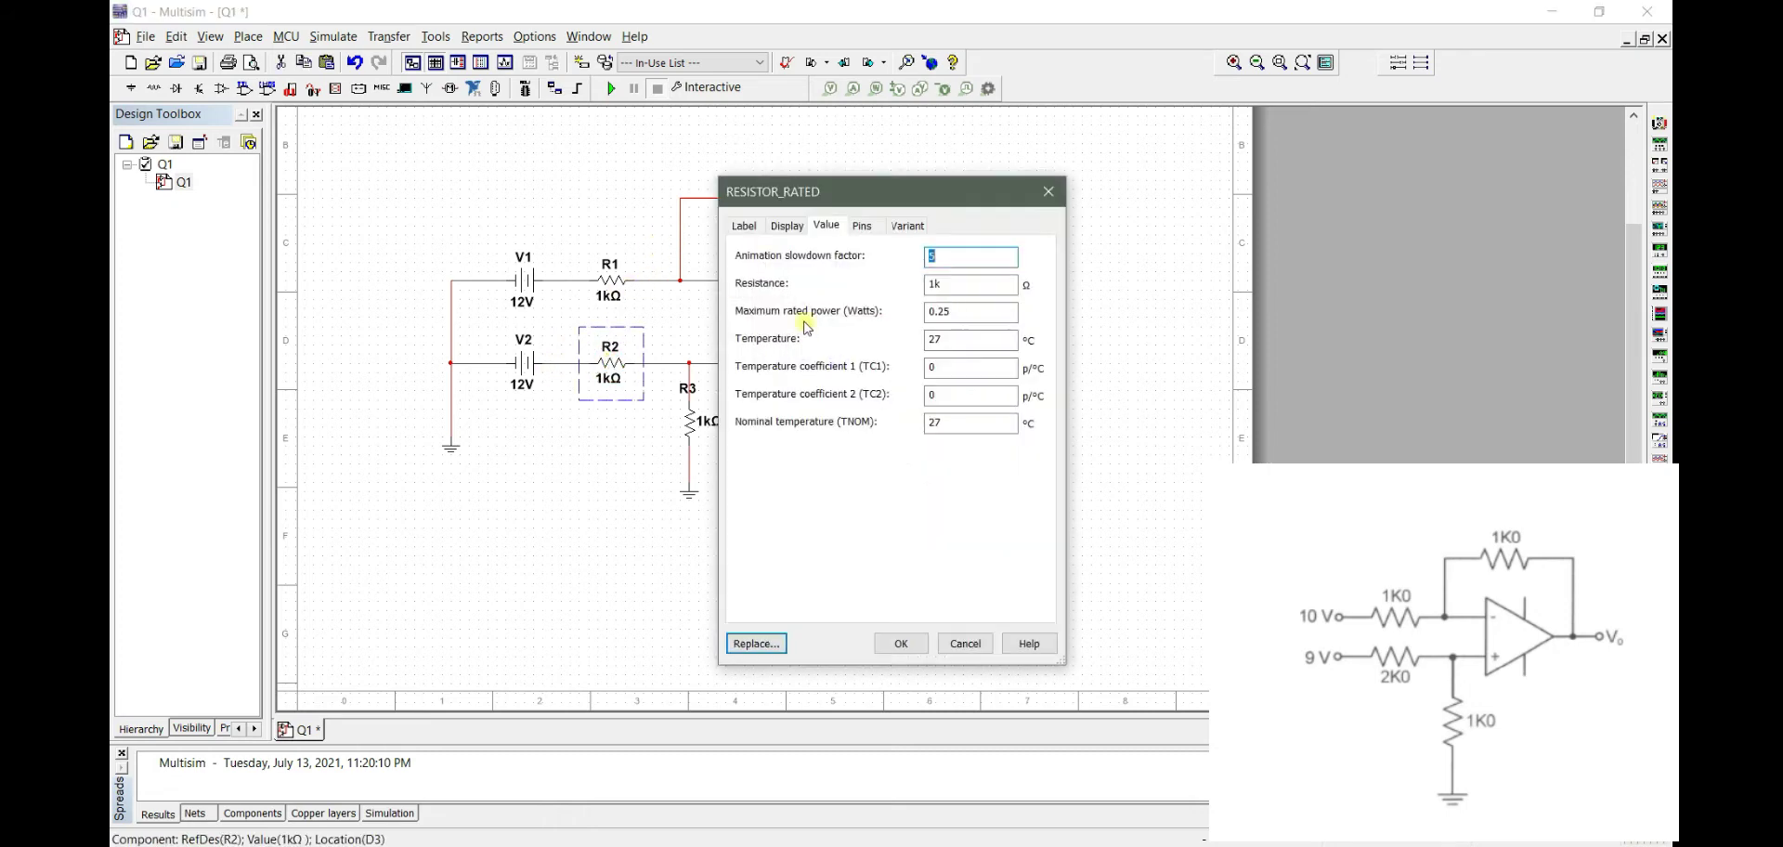
type("2k")
key("Return")
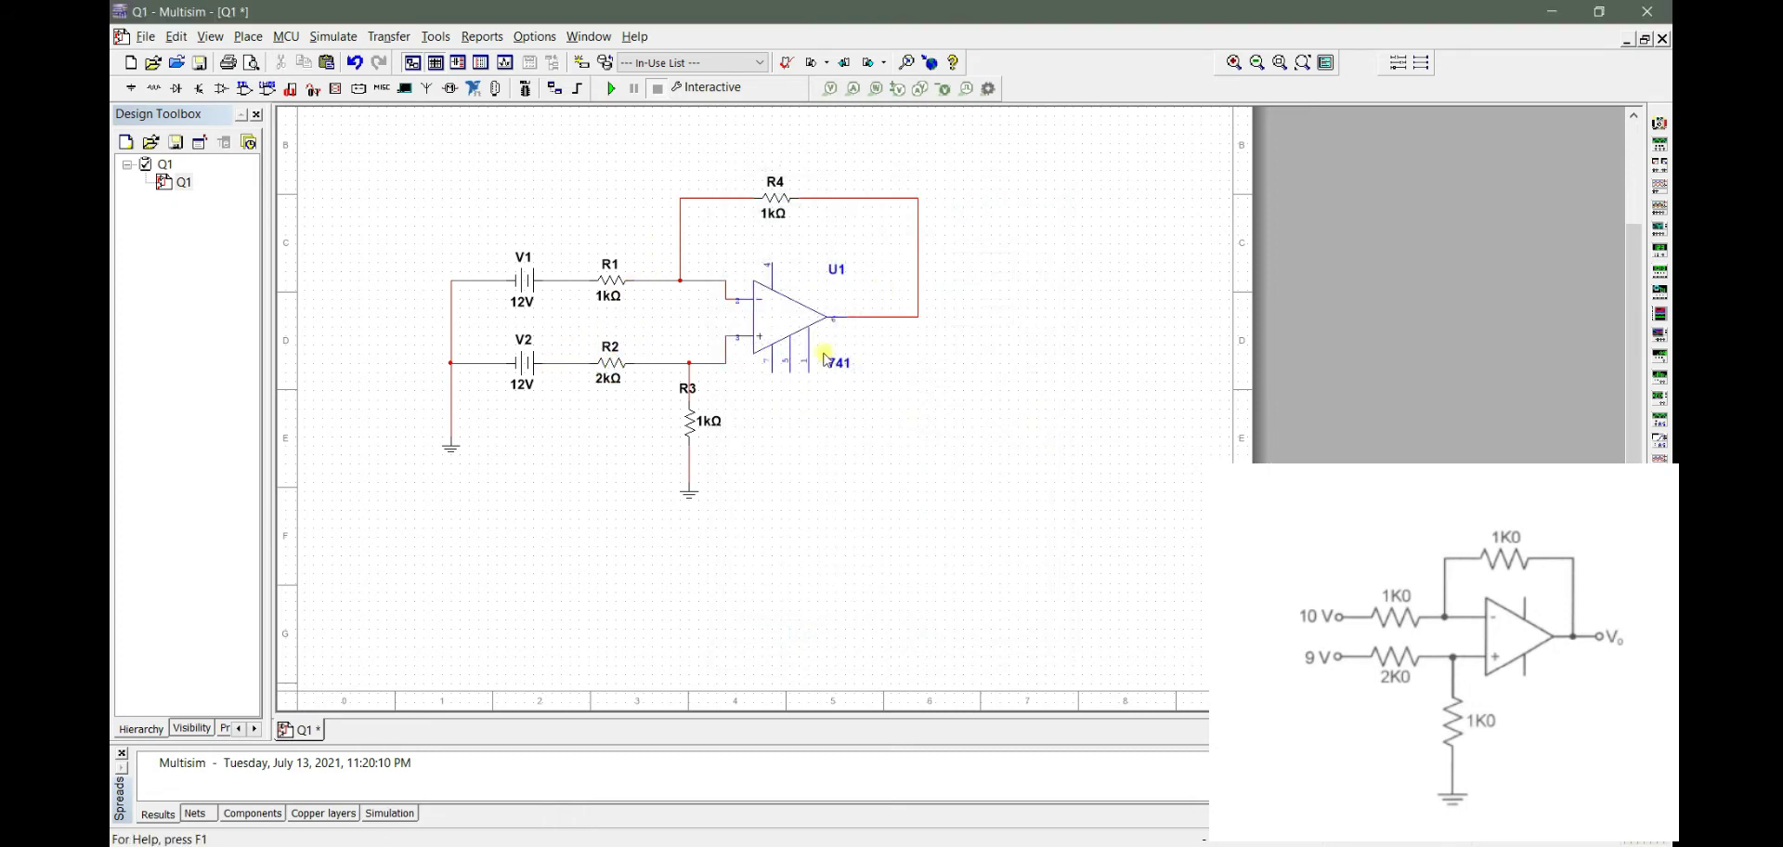
Step: Change the reference designator of feedback resistor R4 to RF
double_click(769, 198)
left_click(787, 226)
left_click(744, 225)
left_click(815, 283)
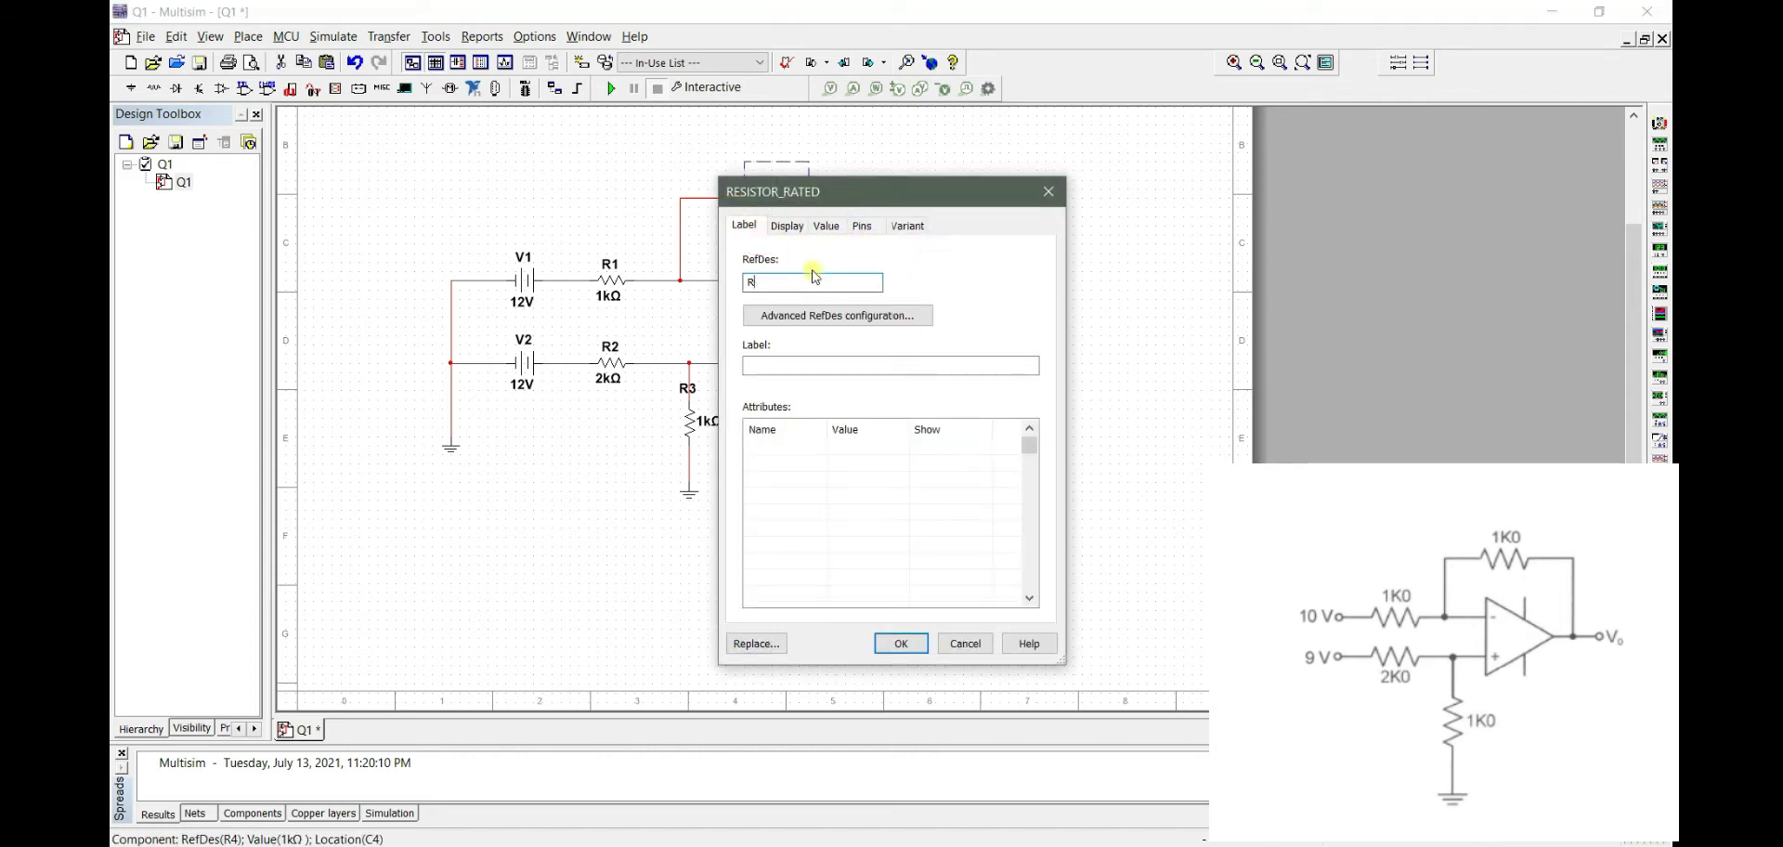
type("F")
key("Return")
Step: Place a VCC digital supply just below the 741 op-amp's lower supply pin
right_click(973, 352)
left_click(1012, 359)
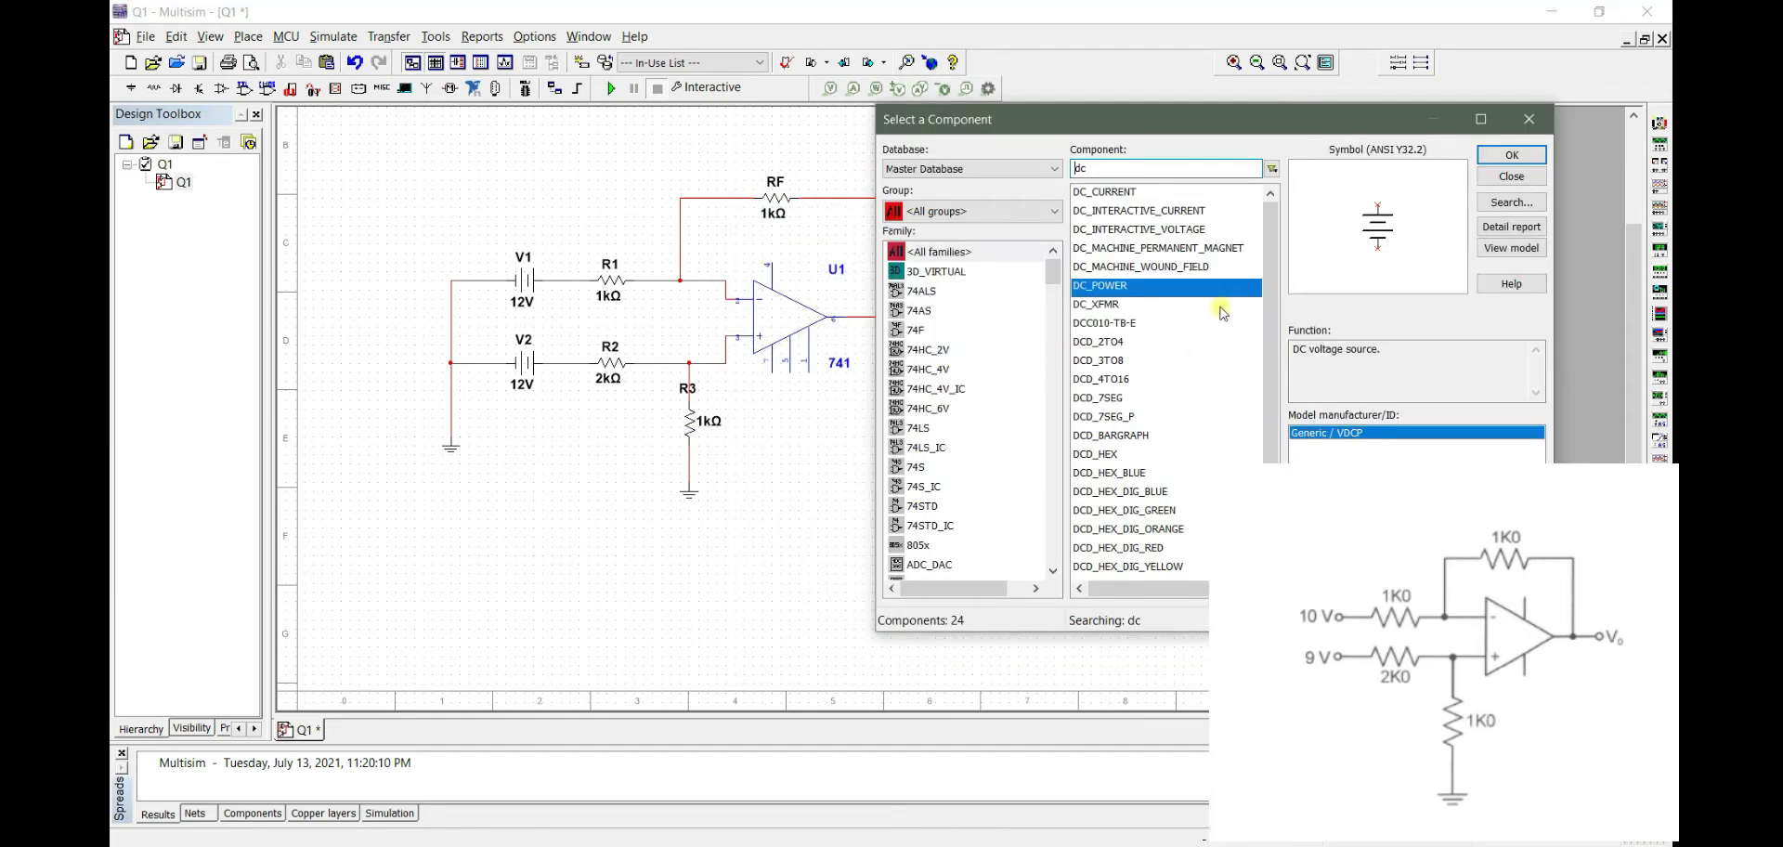
type("vcc")
key("Return")
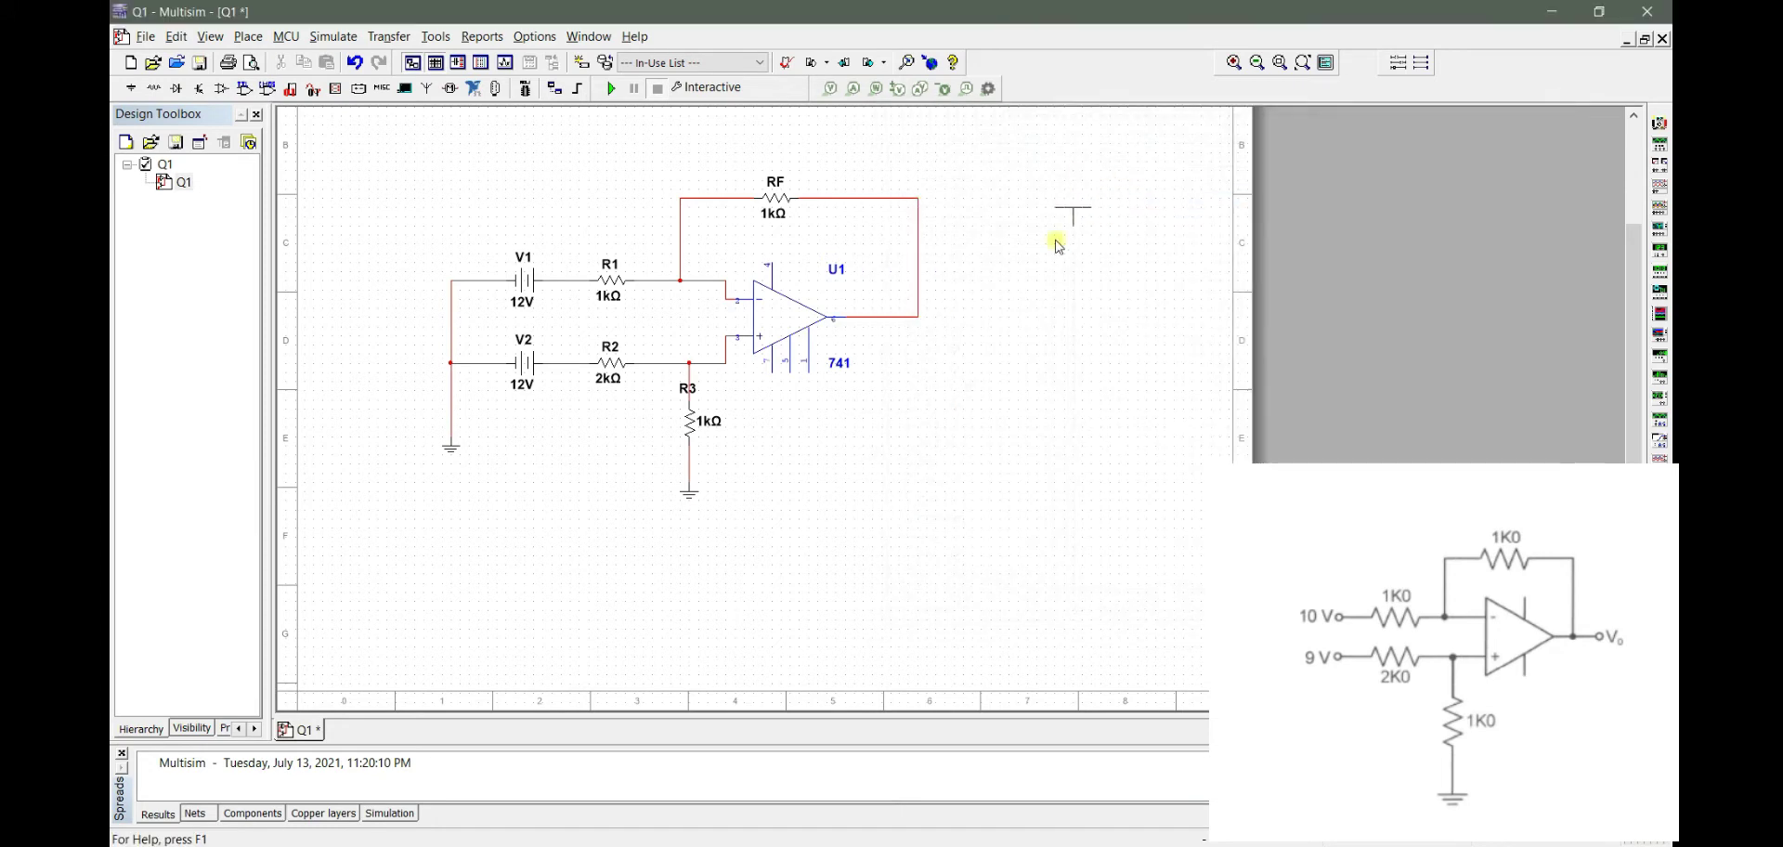
left_click(767, 423)
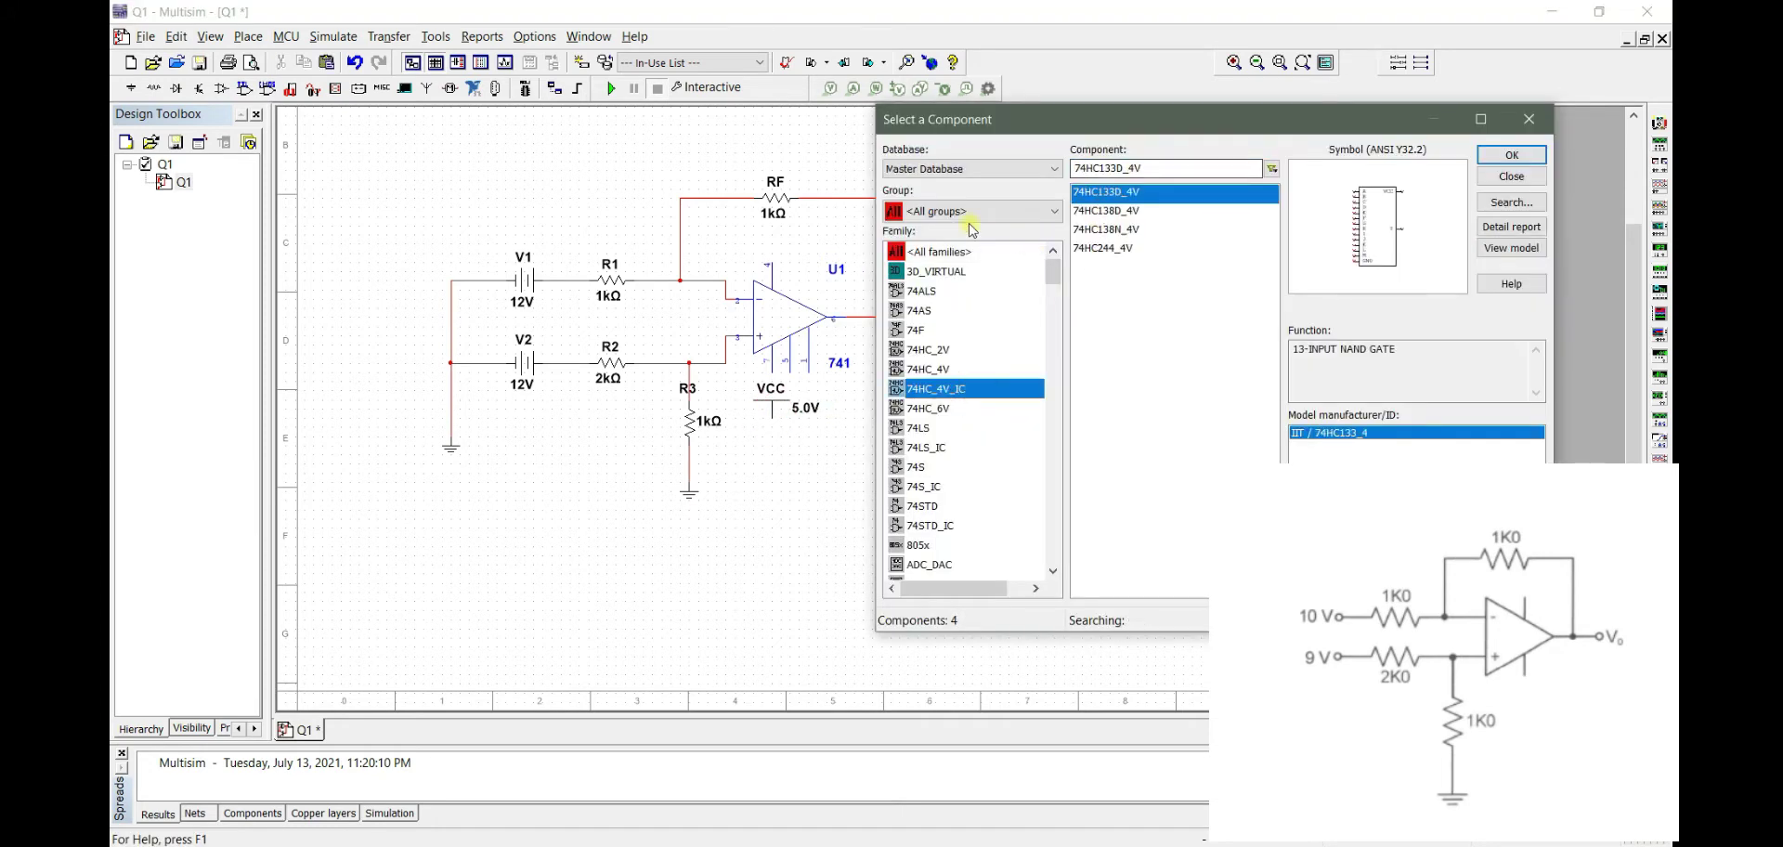
Step: Place a VEE supply on the 741 op-amp's upper supply pin and finish placing components
key("BackSpace")
type("ee")
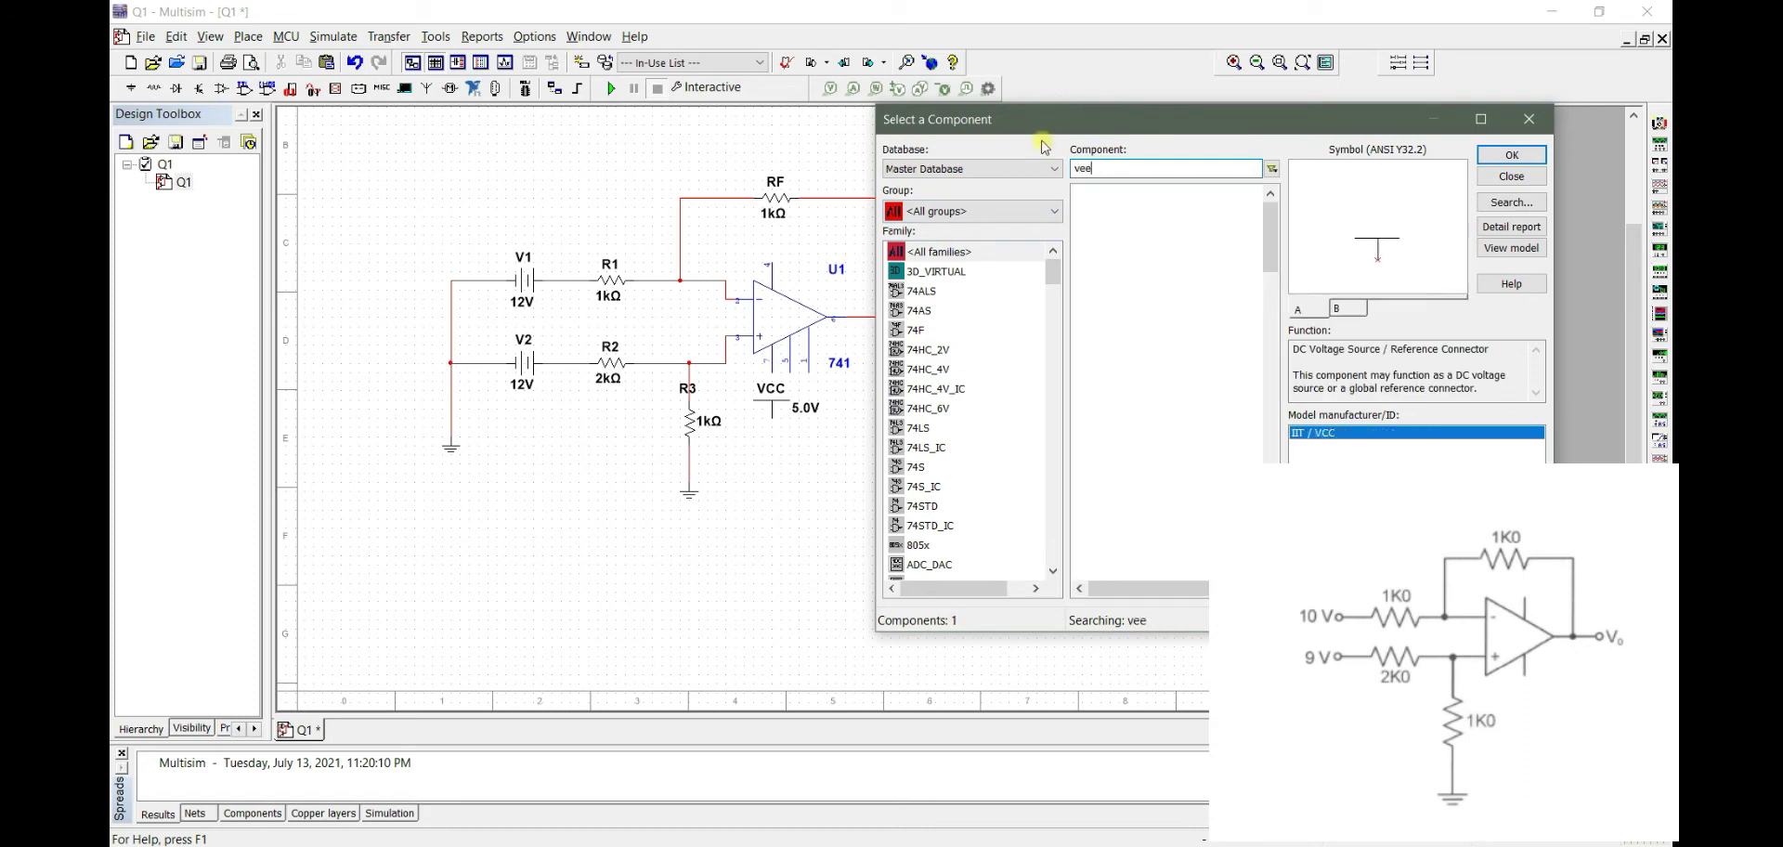
key("Return")
left_click(771, 255)
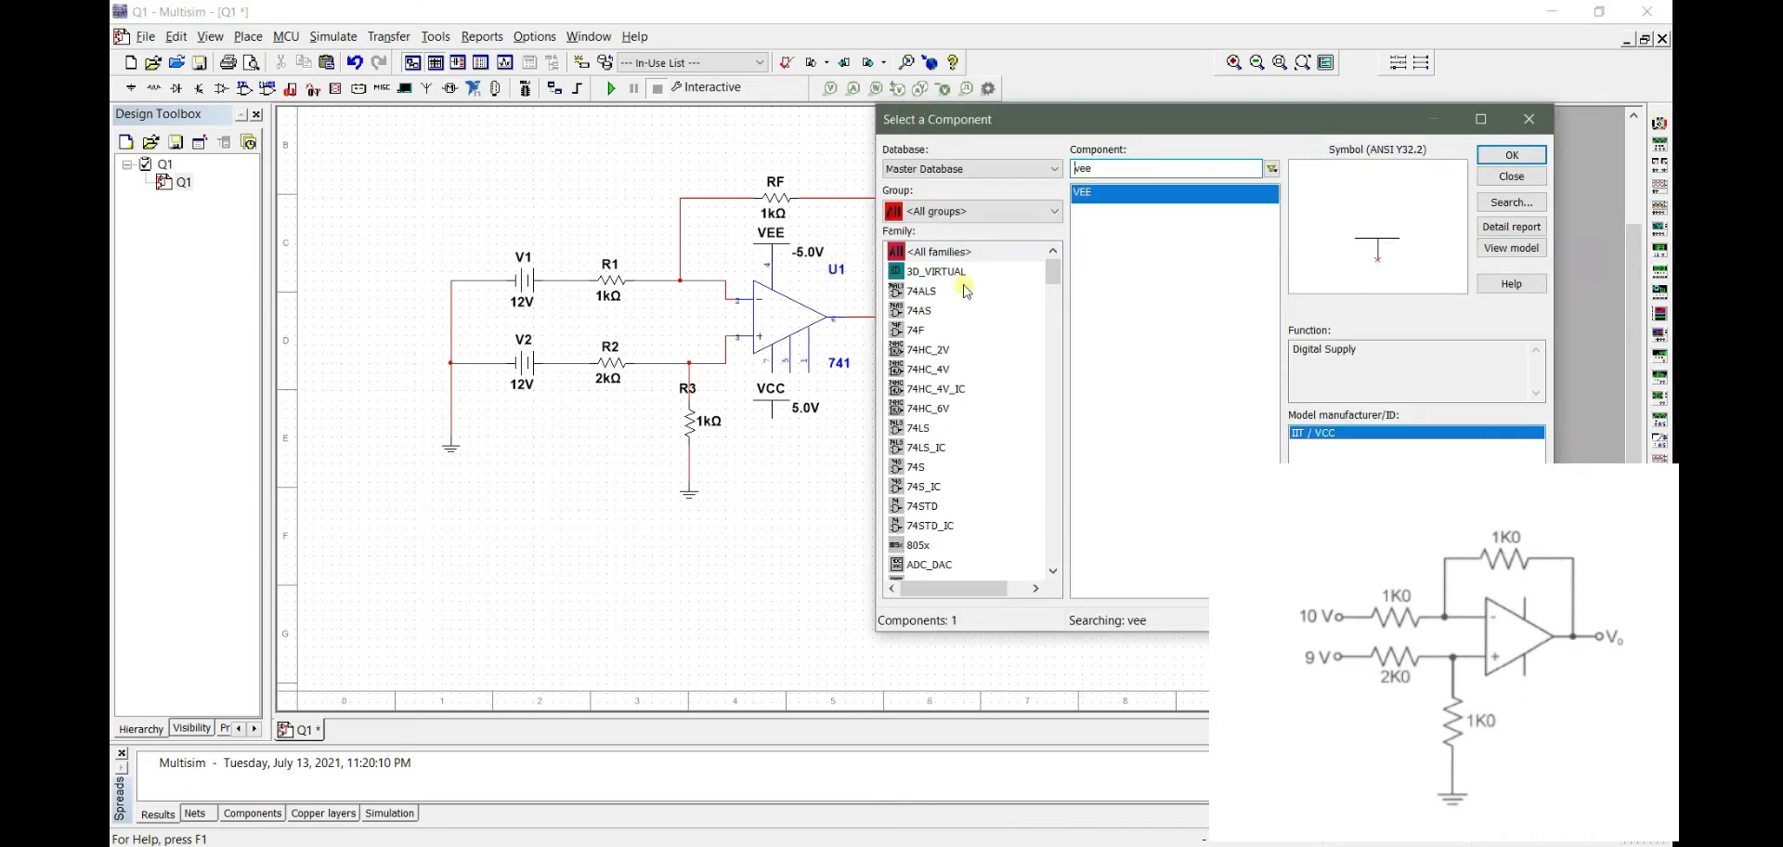
left_click(1532, 115)
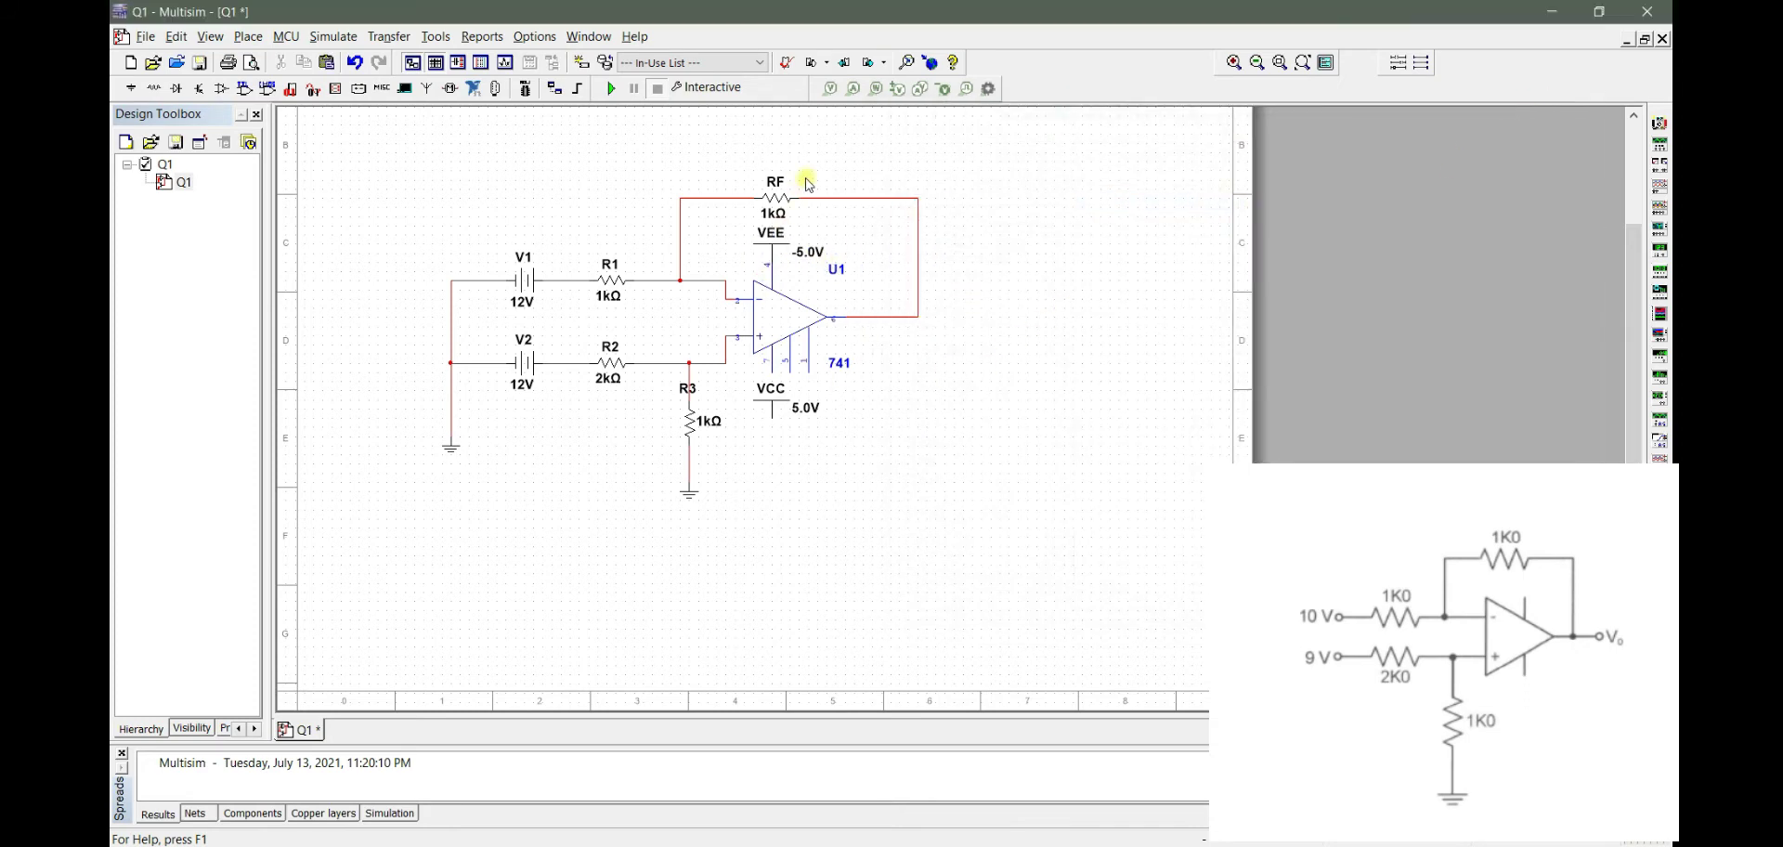
Step: Add a multimeter beside the op-amp output, wiring its positive terminal to the output and its negative terminal to a new ground
left_click(1660, 123)
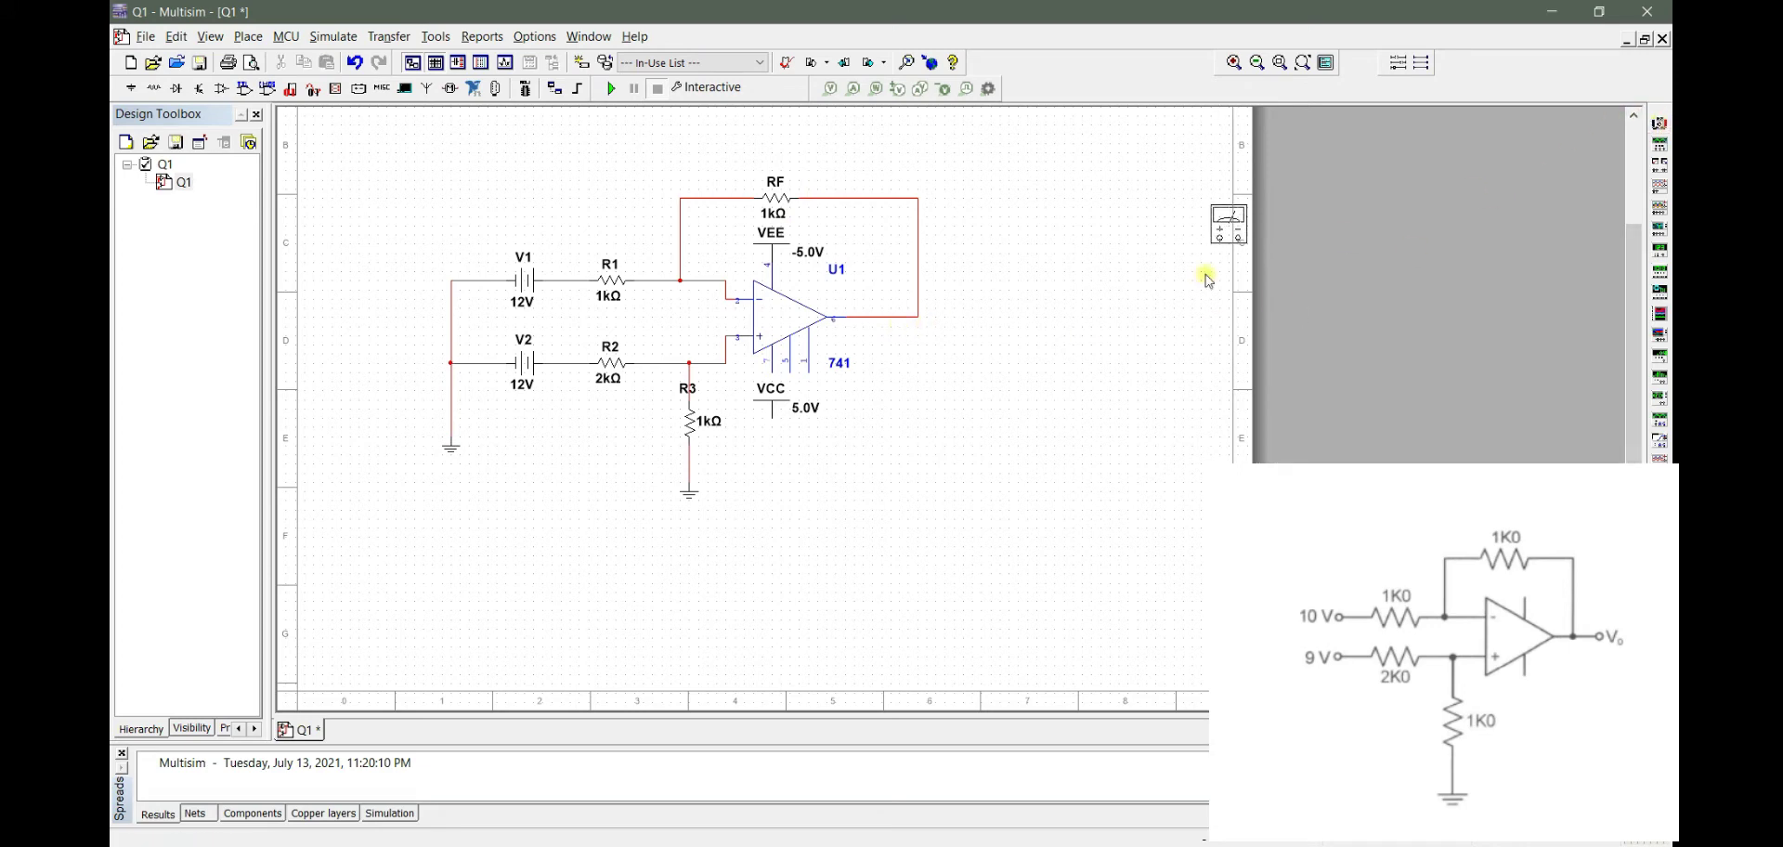
left_click(993, 305)
left_click(917, 317)
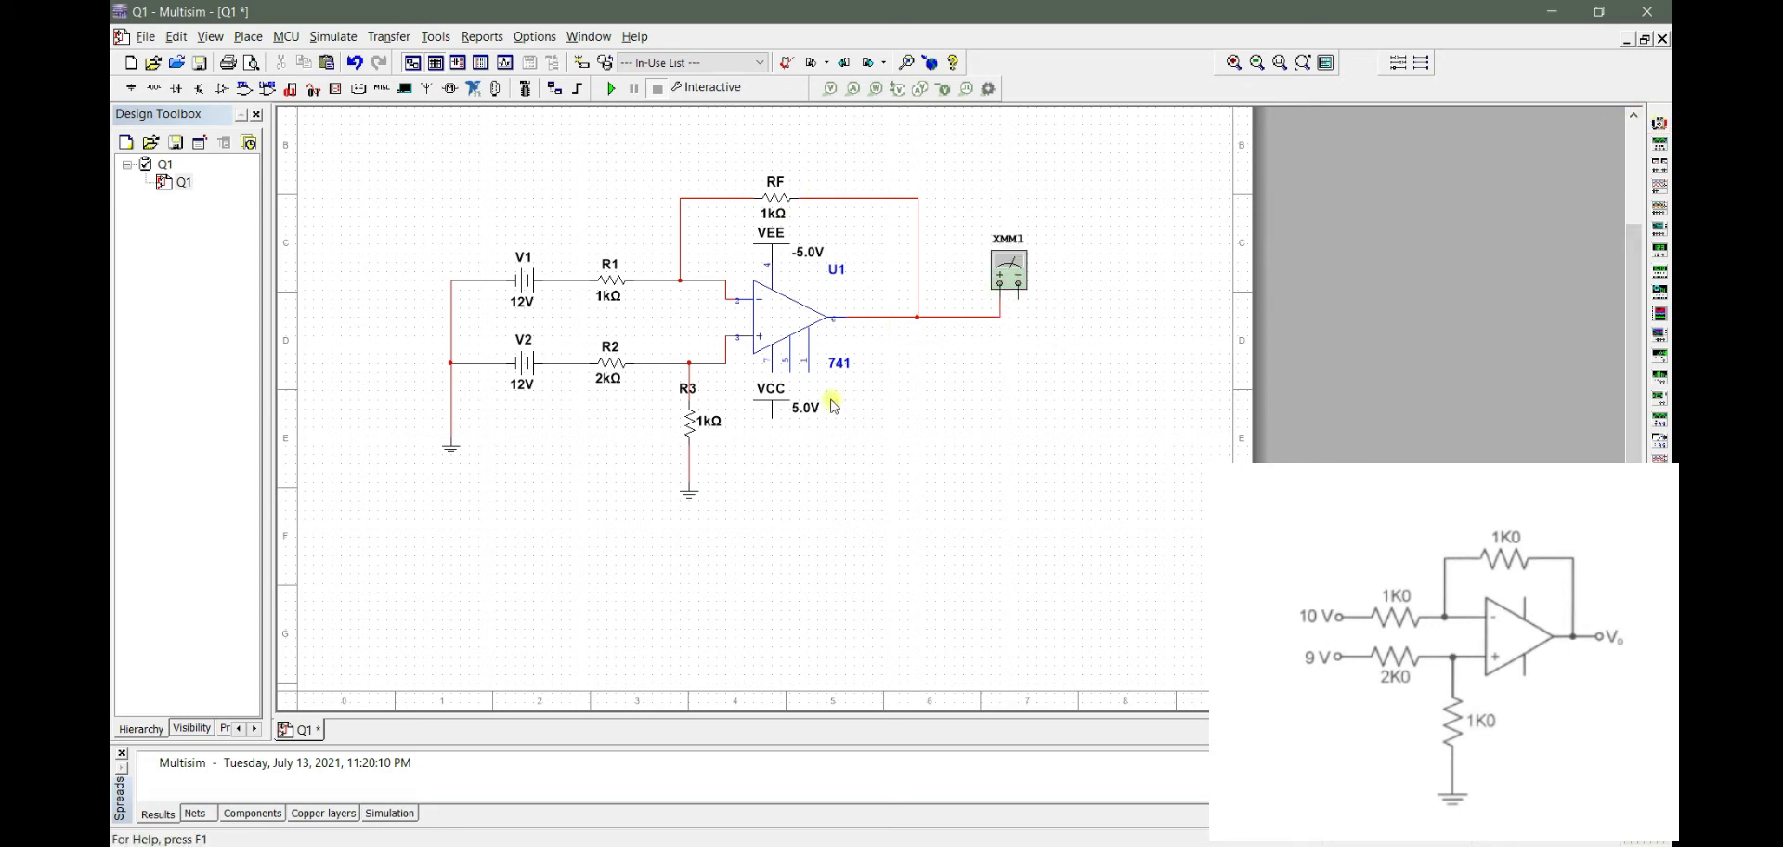
left_click(694, 498)
left_click(1019, 345)
key("Escape")
Step: Rotate the VCC supply by 180 degrees and attach it to the op-amp's lower supply pin
left_click(773, 409)
key("ctrl+r")
key("ctrl+r")
left_click_drag(774, 397, 774, 370)
left_click(978, 497)
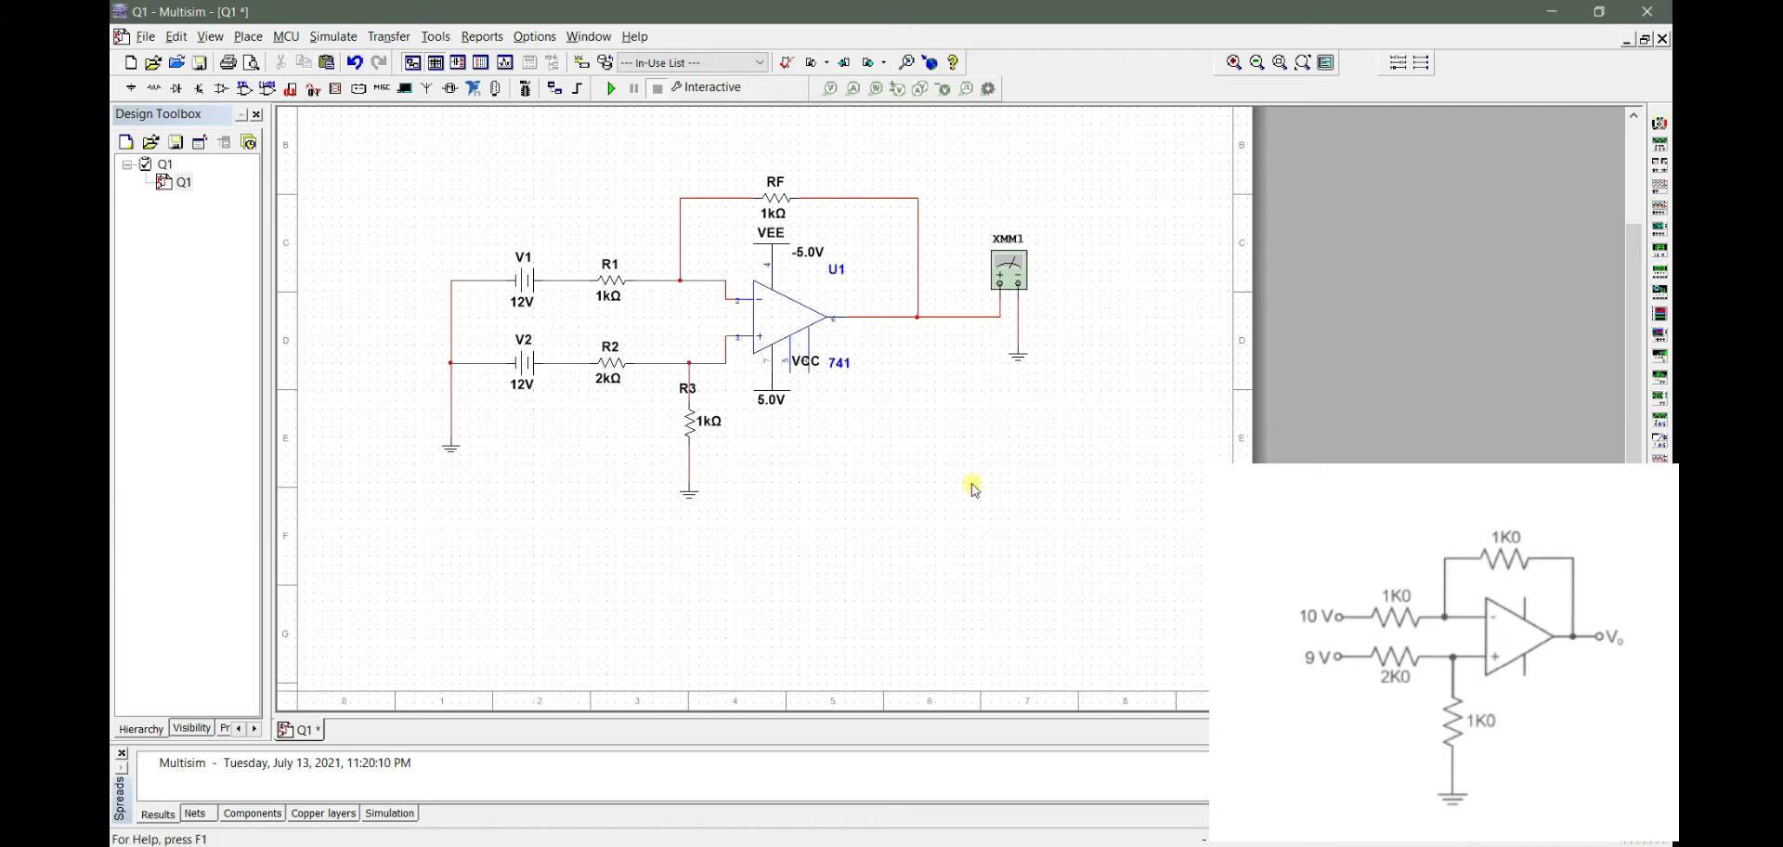
Step: Run the interactive simulation and open multimeter XMM1 to read the output voltage
left_click(611, 88)
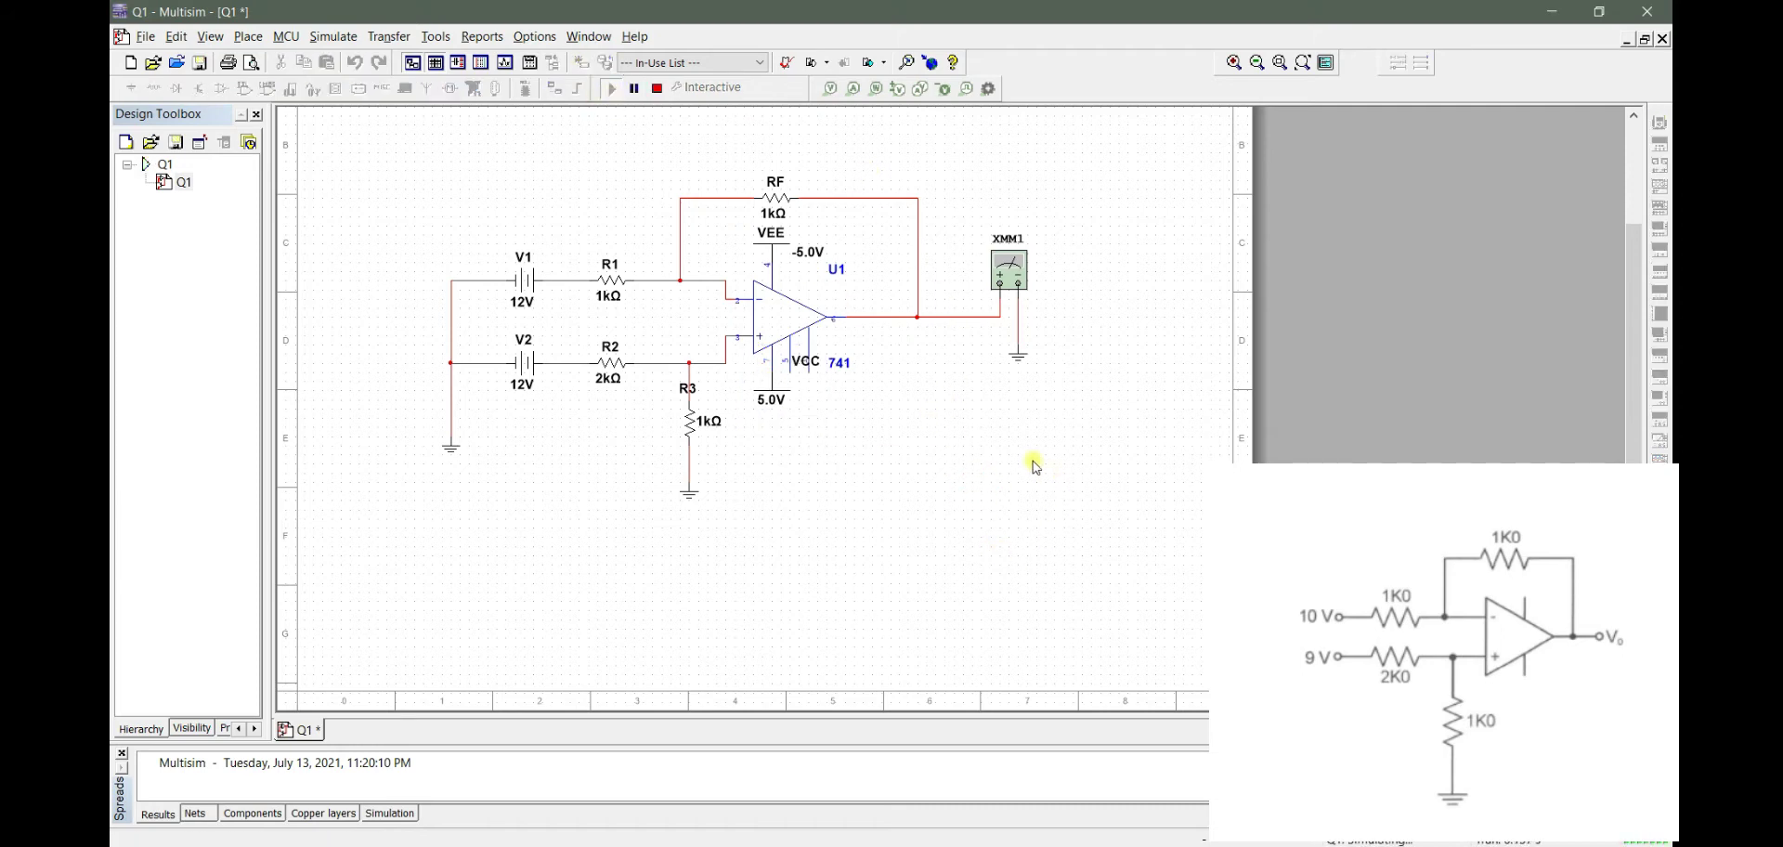
double_click(1016, 280)
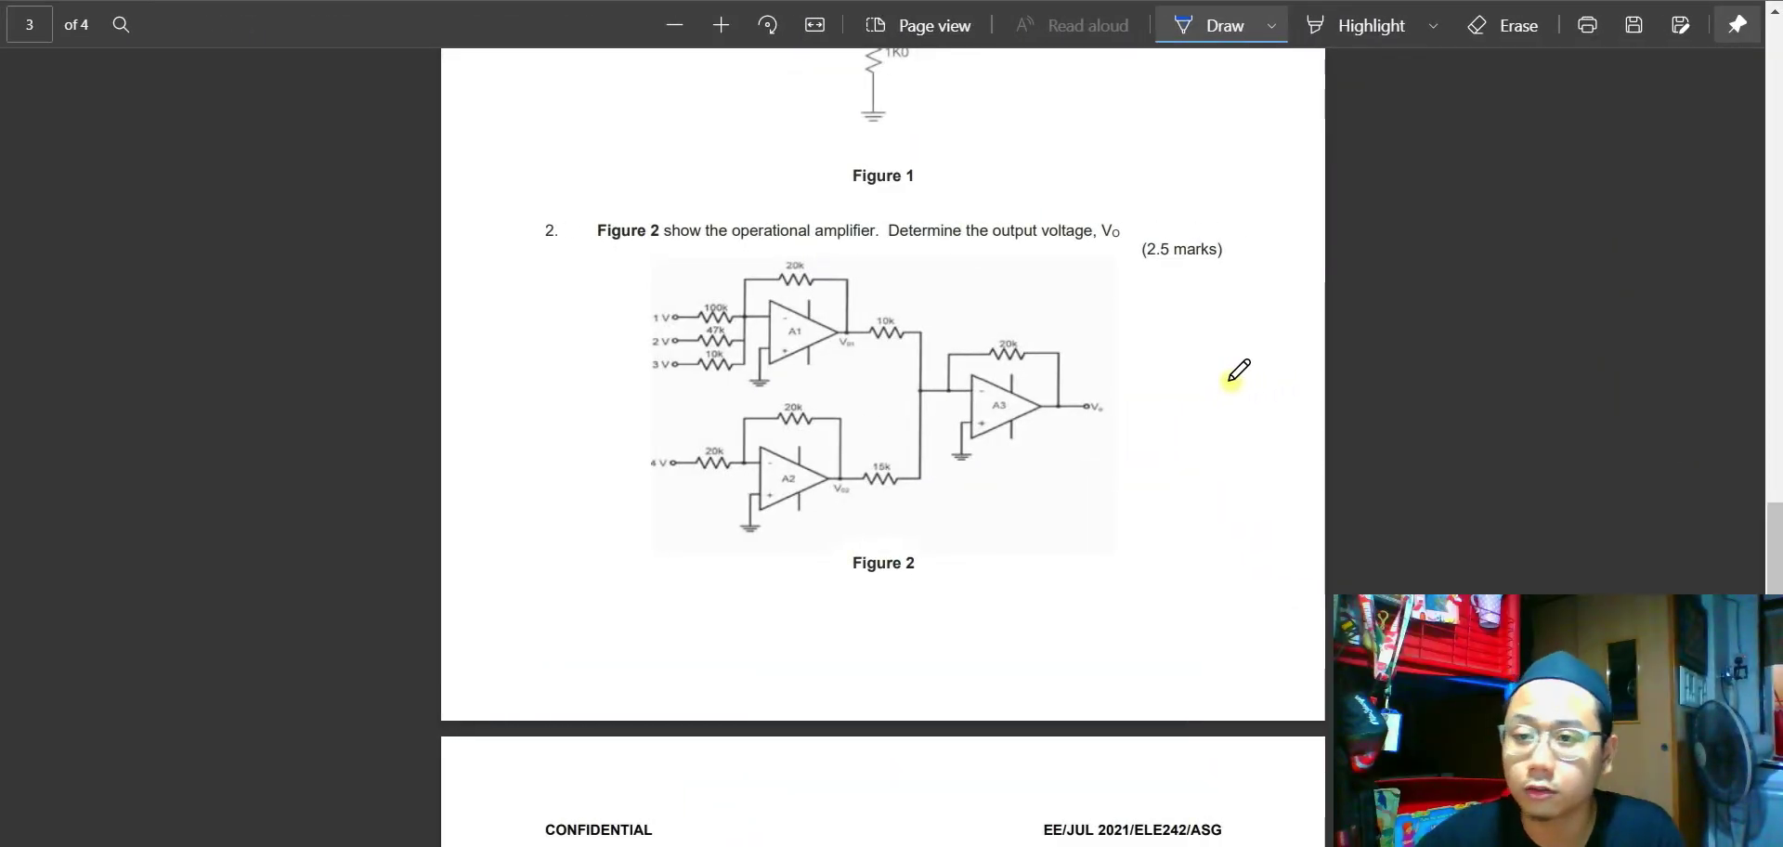
Step: In the assignment PDF, circle the Vo output terminal of amplifier A3 in Figure 2 with the pen
scroll(1239, 371, "up", 1, "ctrl")
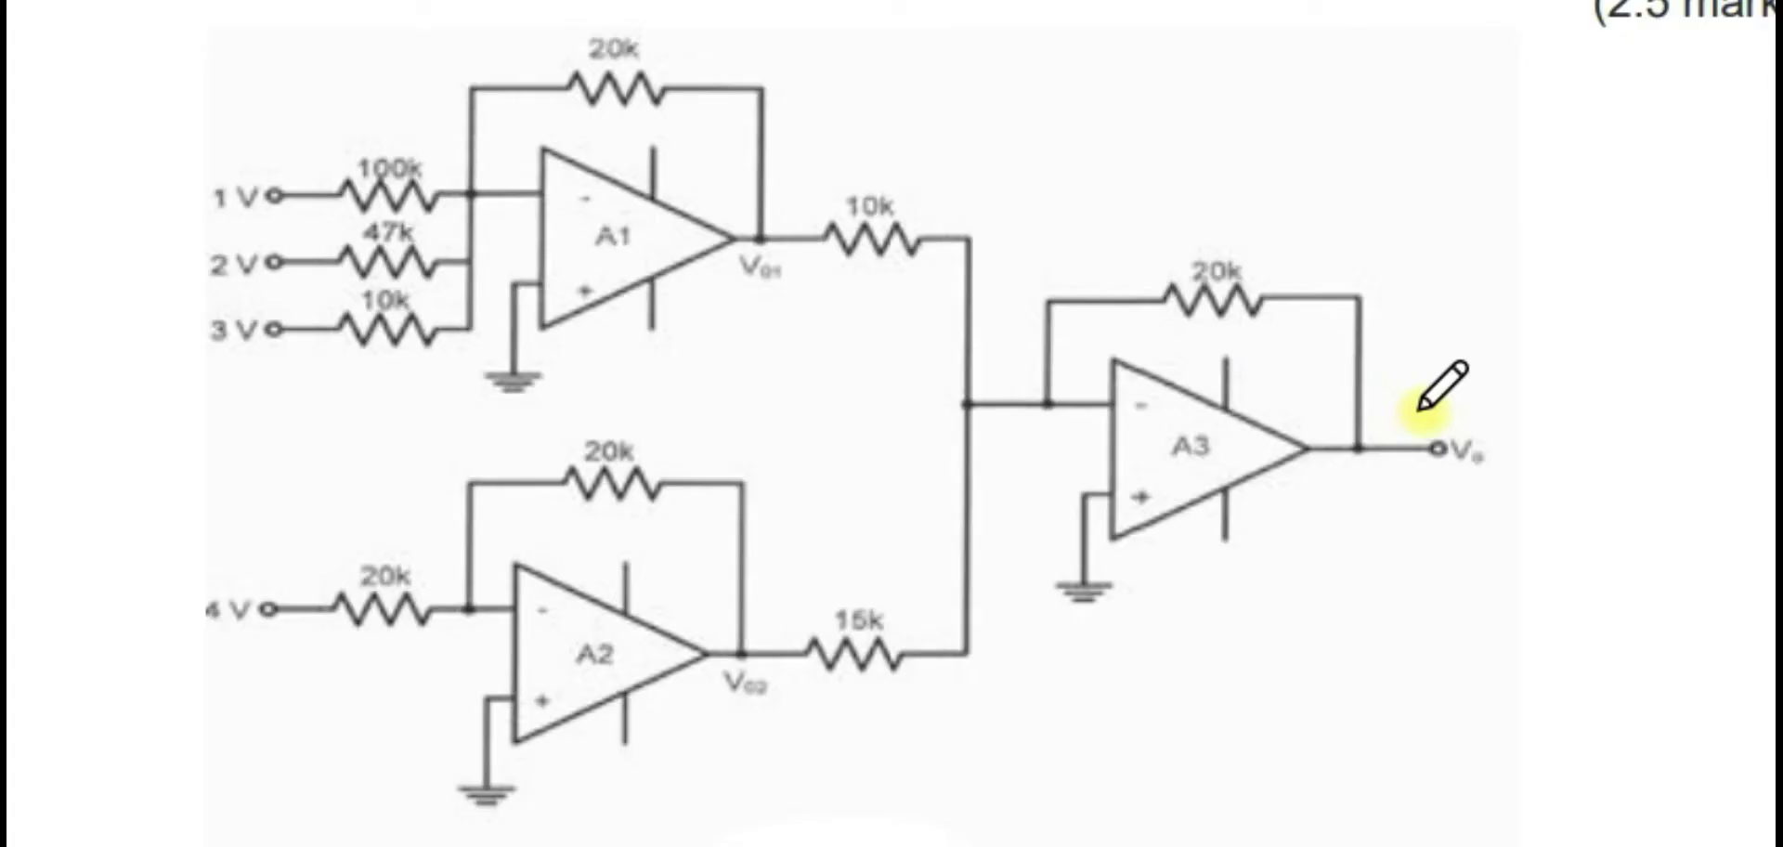
mouse_move(1499, 423)
left_mouse_down()
mouse_move(1467, 400)
mouse_move(1483, 503)
mouse_move(1547, 493)
mouse_move(1564, 424)
mouse_move(1501, 394)
left_mouse_up()
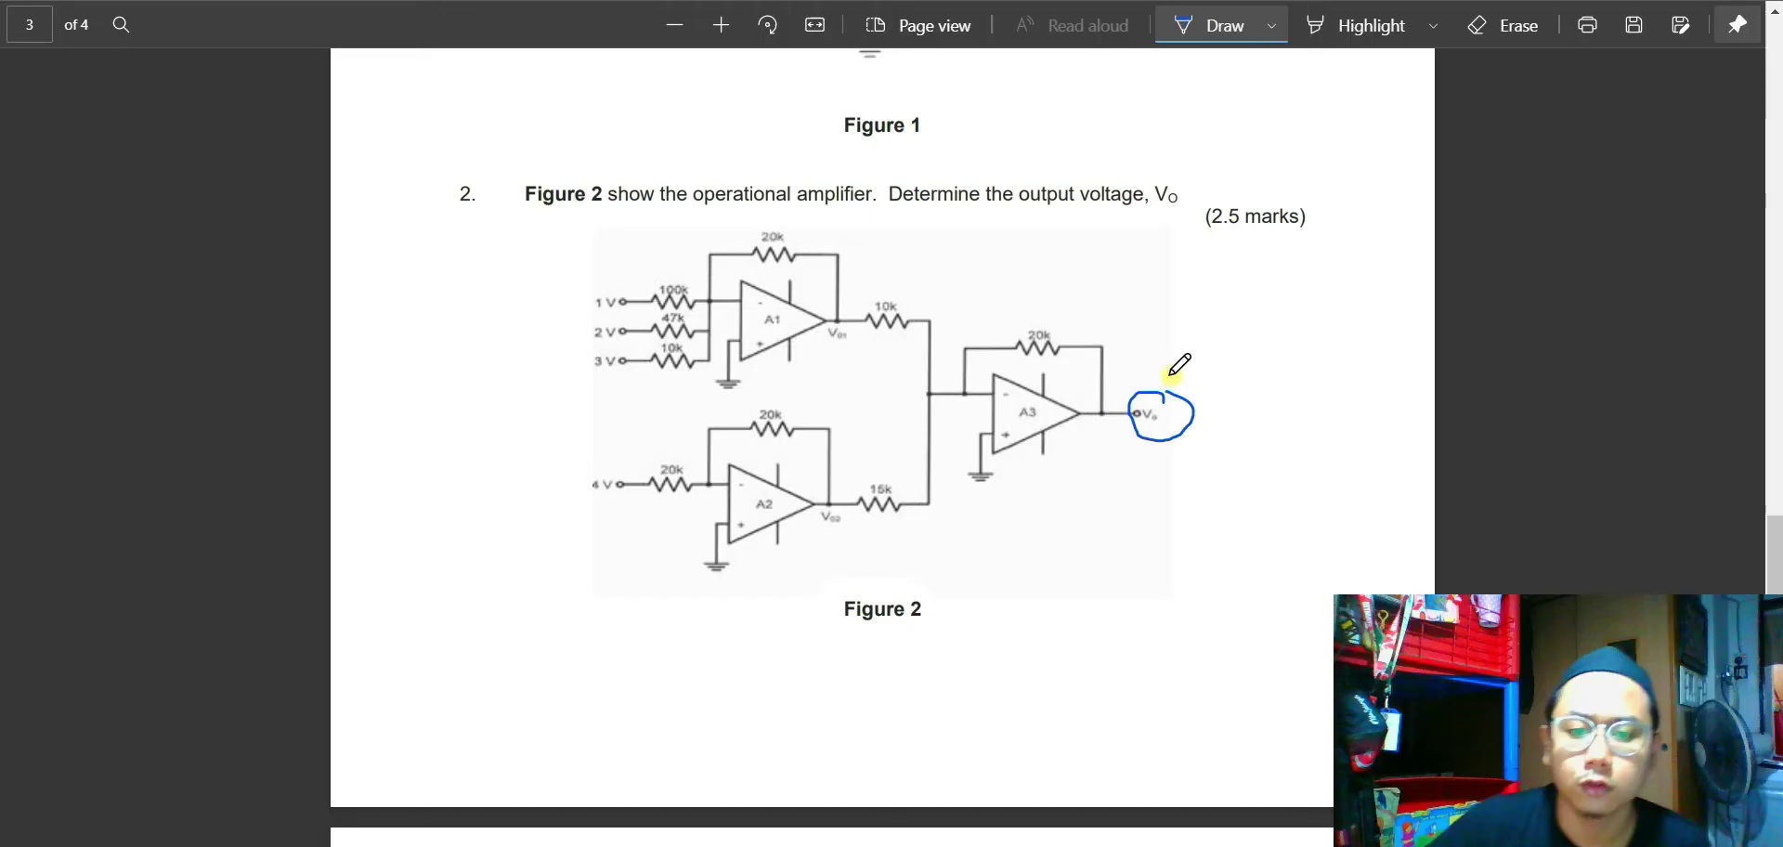